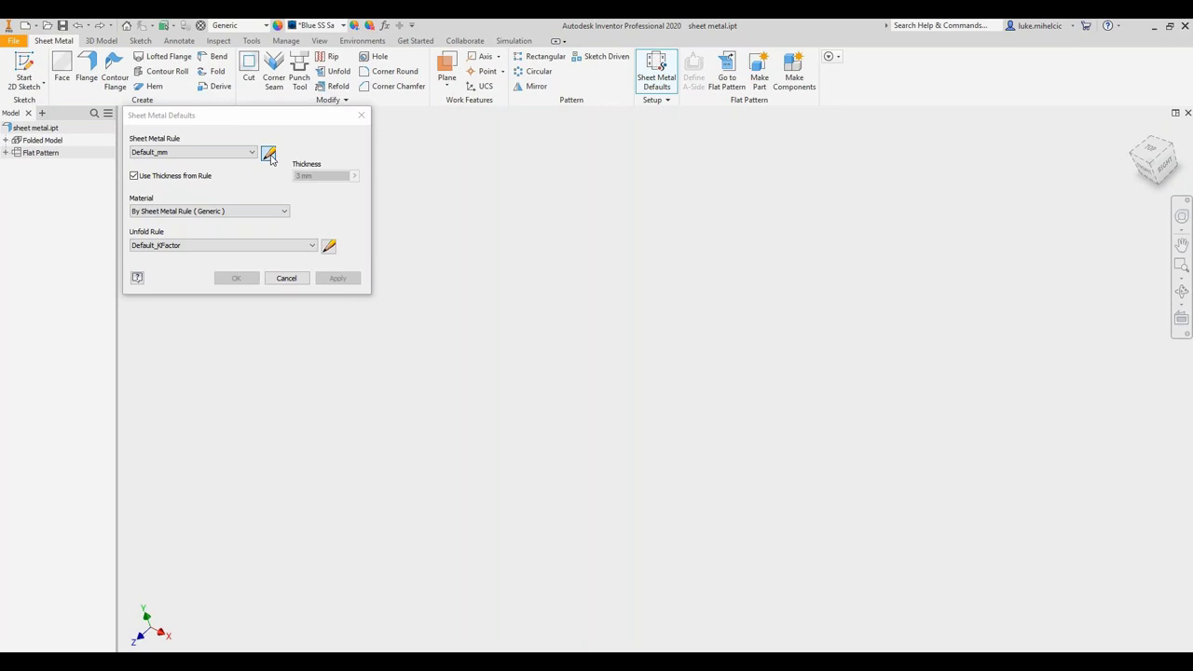
- Set the sheet metal rule's two-bend corner relief to Laser Weld, then build the face
left_click(603, 206)
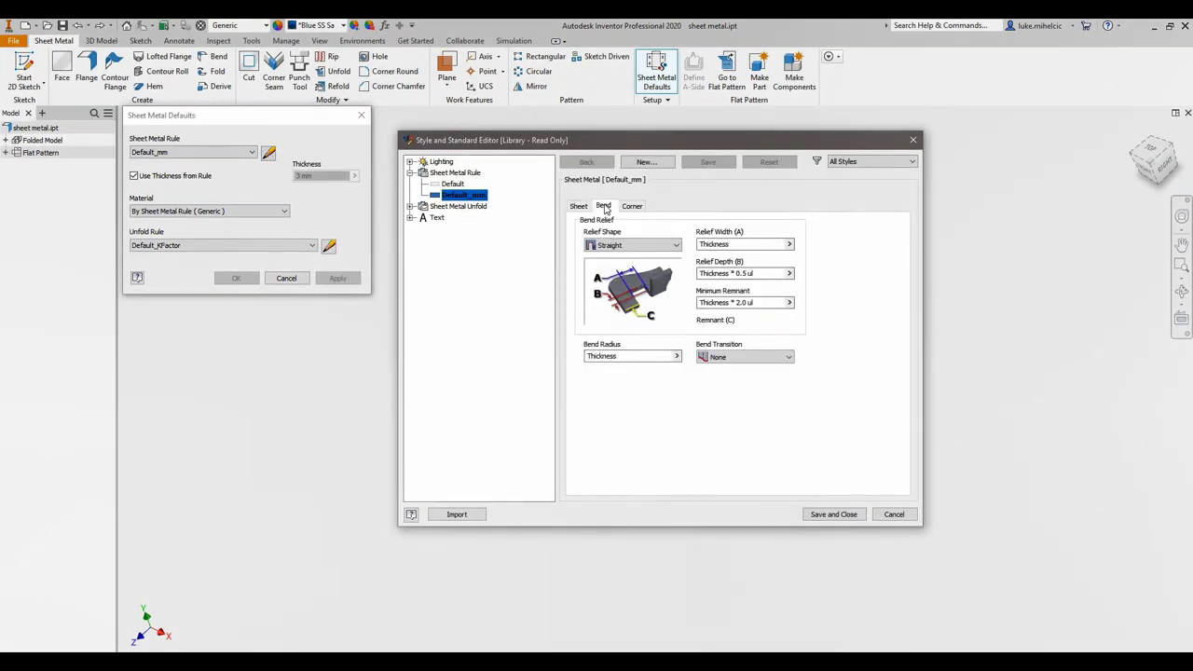
left_click(632, 205)
left_click(667, 247)
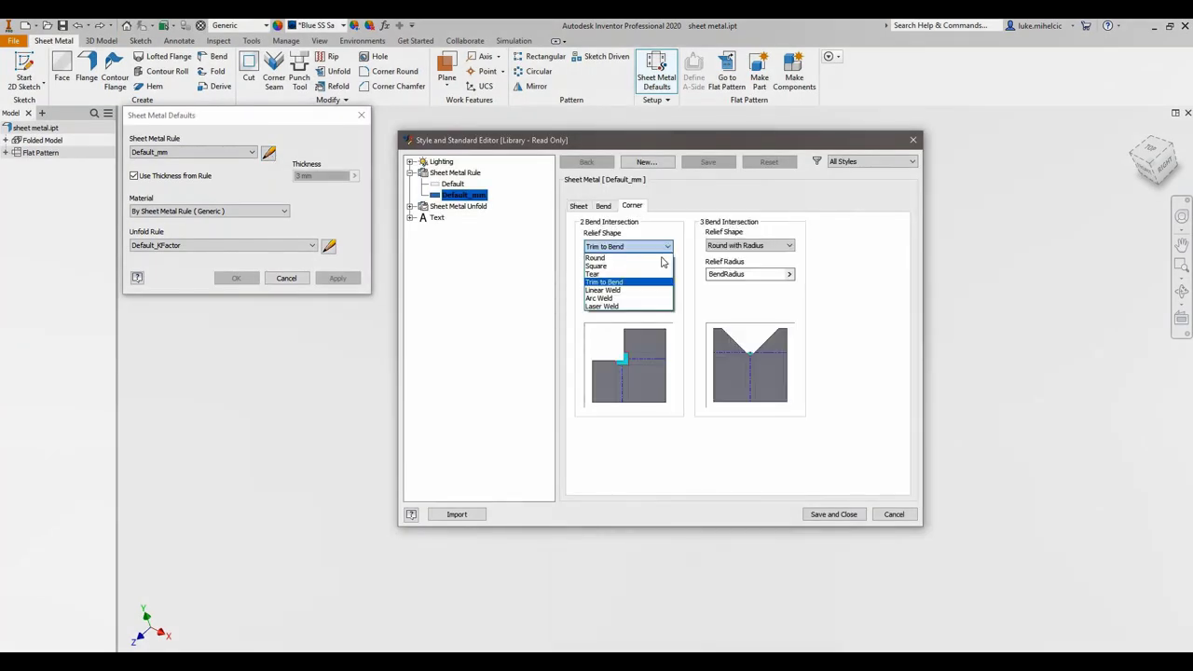
left_click(614, 307)
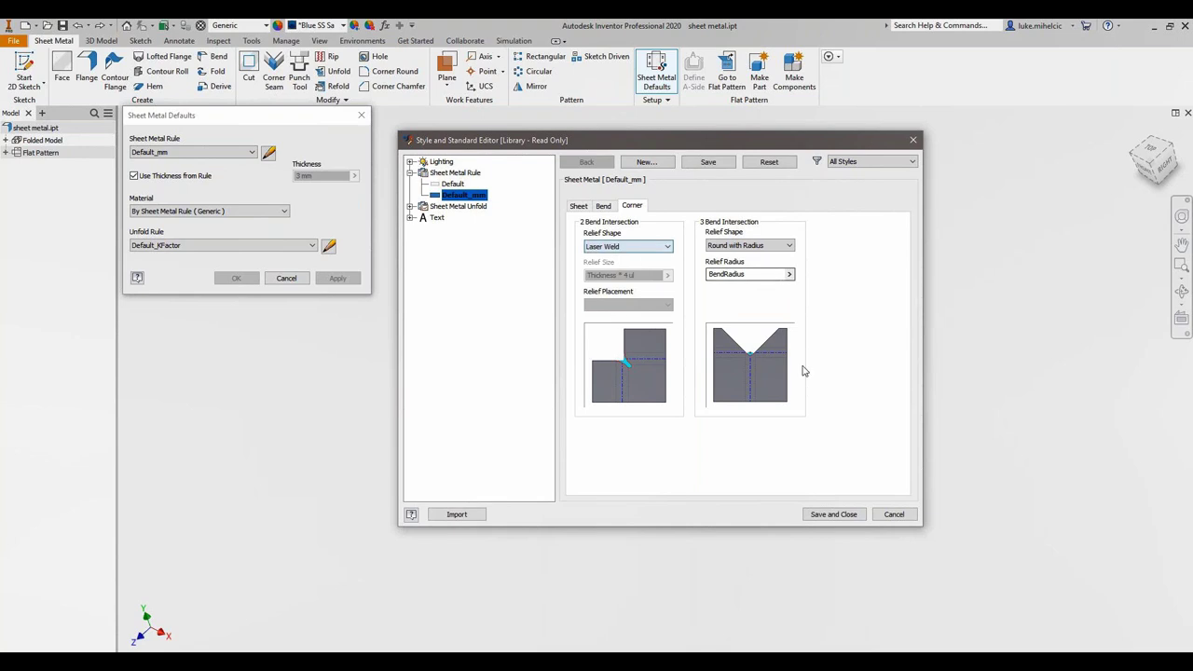
left_click(839, 515)
left_click(297, 280)
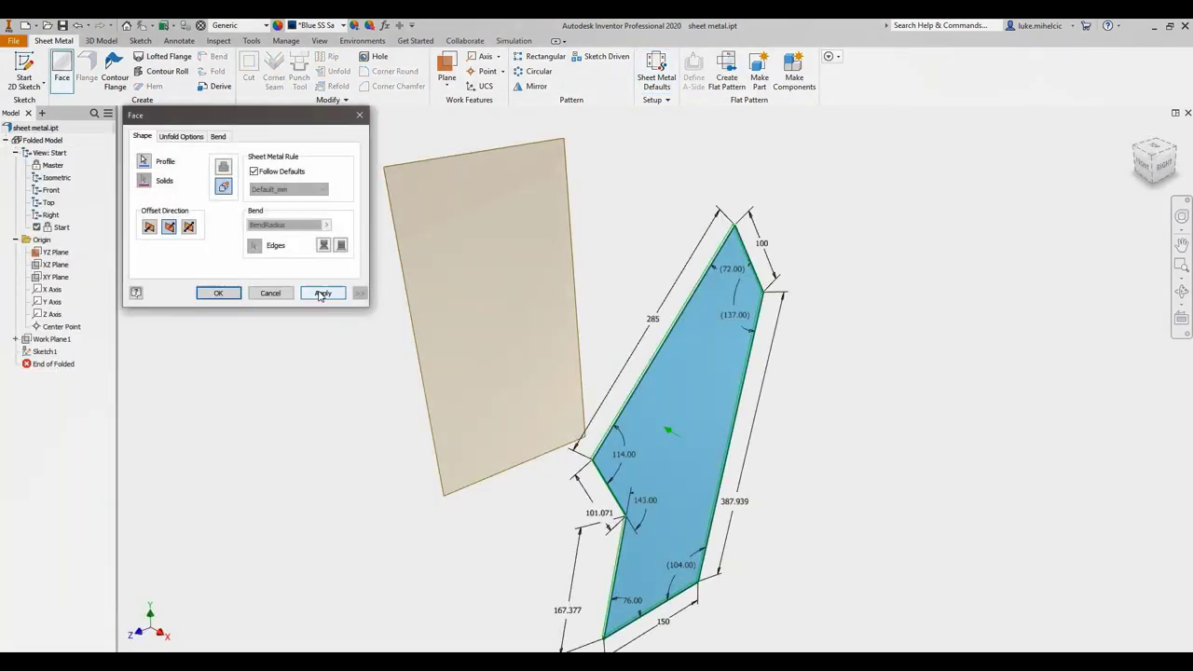
left_click(320, 293)
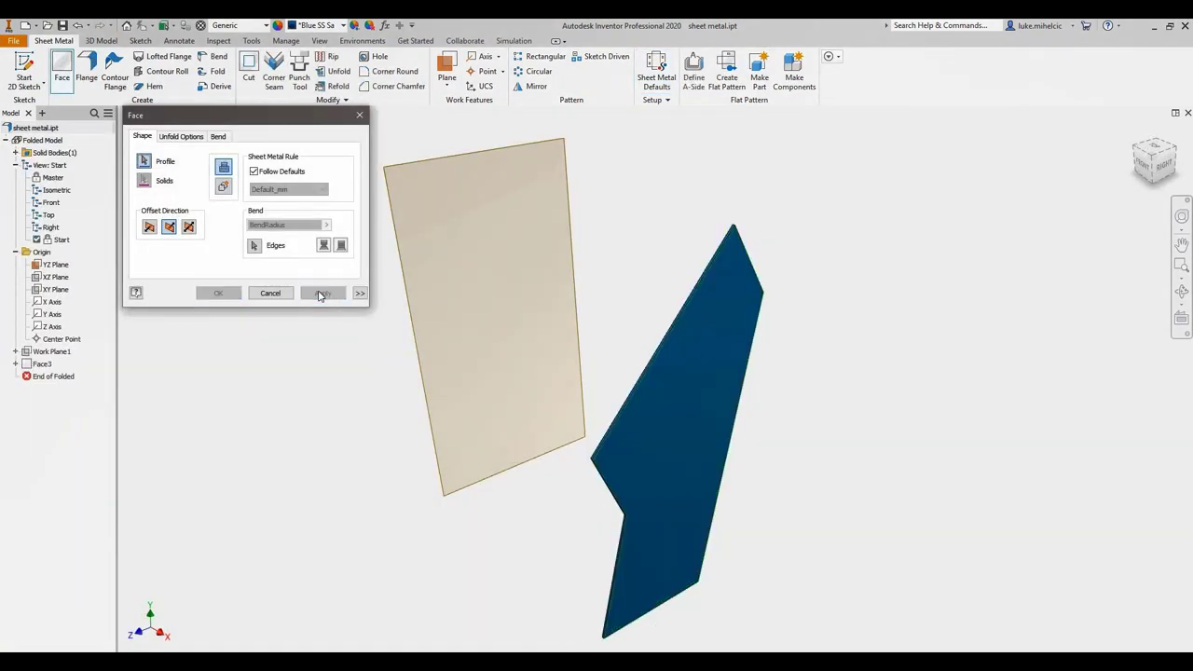
left_click(270, 292)
- Add 25 mm, 90° flanges on the bottom edge and the upright edge
left_click(87, 64)
middle_click_drag(459, 553, 610, 593, "shift")
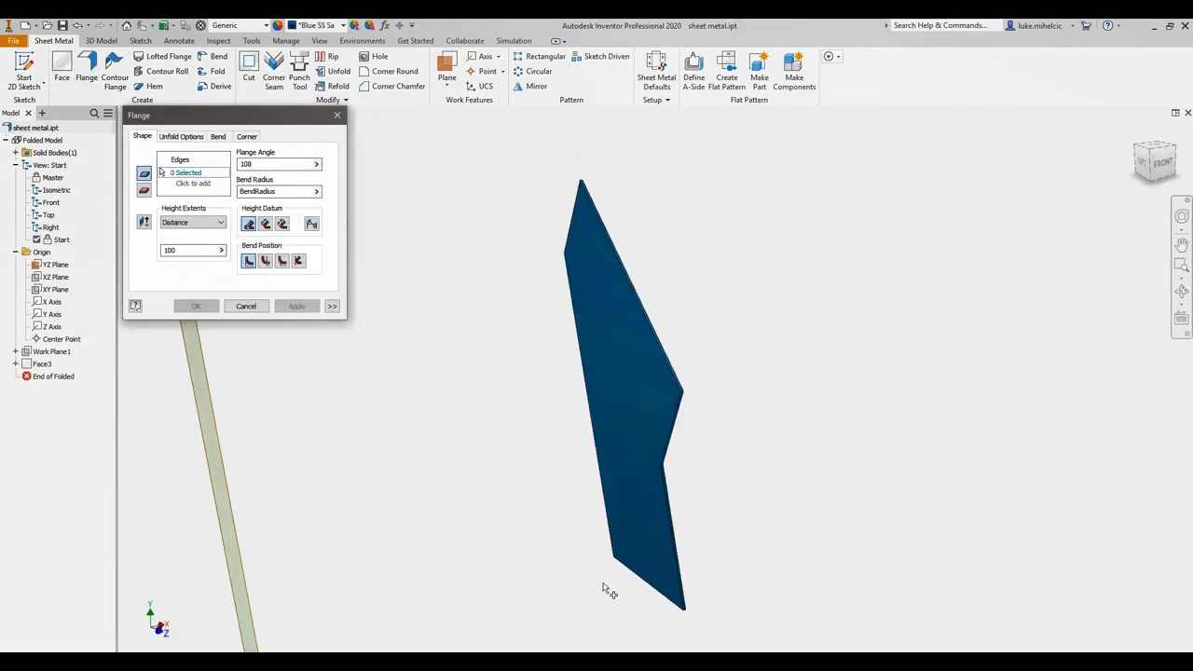
left_click(634, 582)
double_click(166, 250)
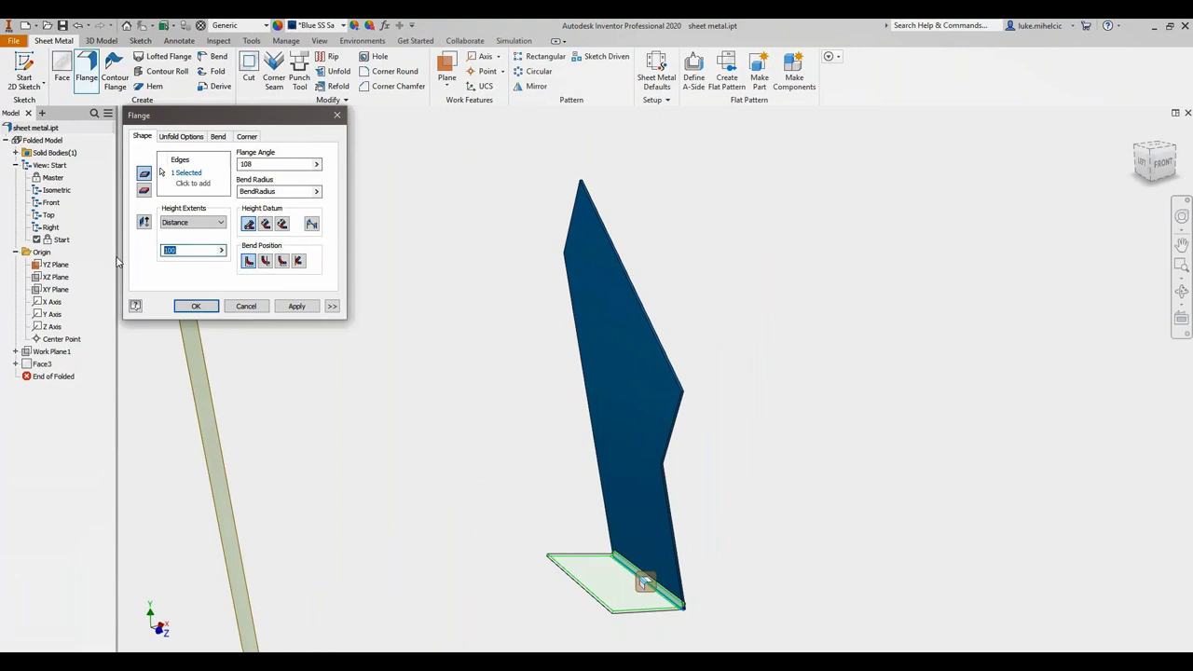
type("25")
double_click(245, 164)
type("90")
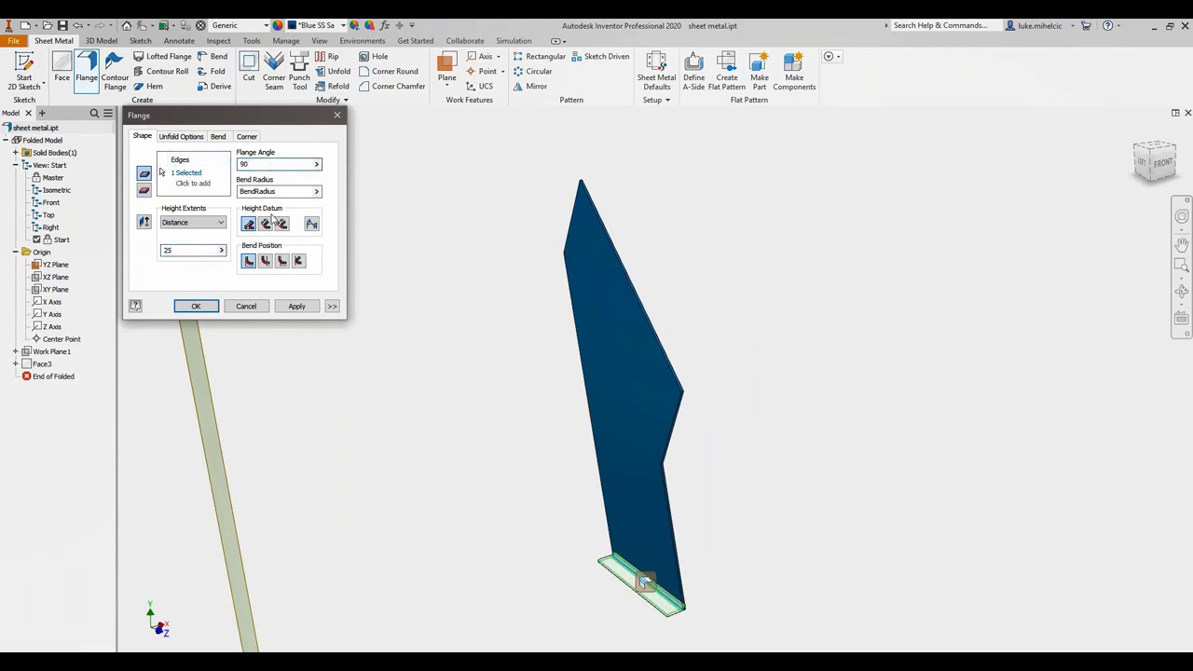
left_click(296, 305)
left_click(675, 561)
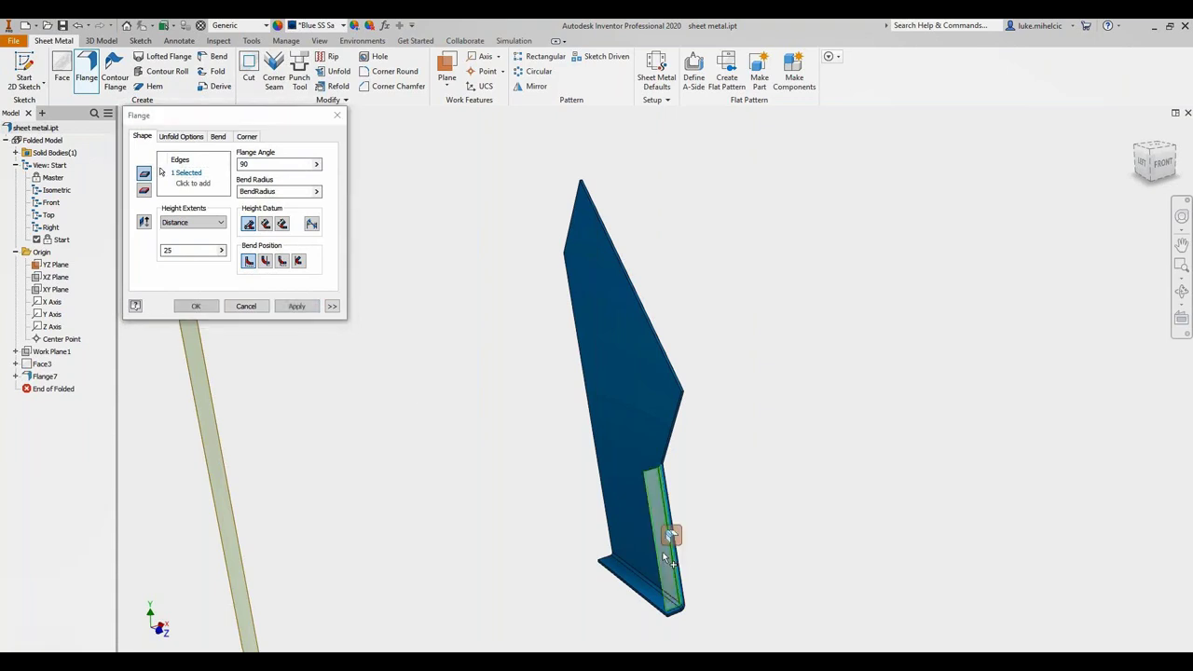
left_click(296, 306)
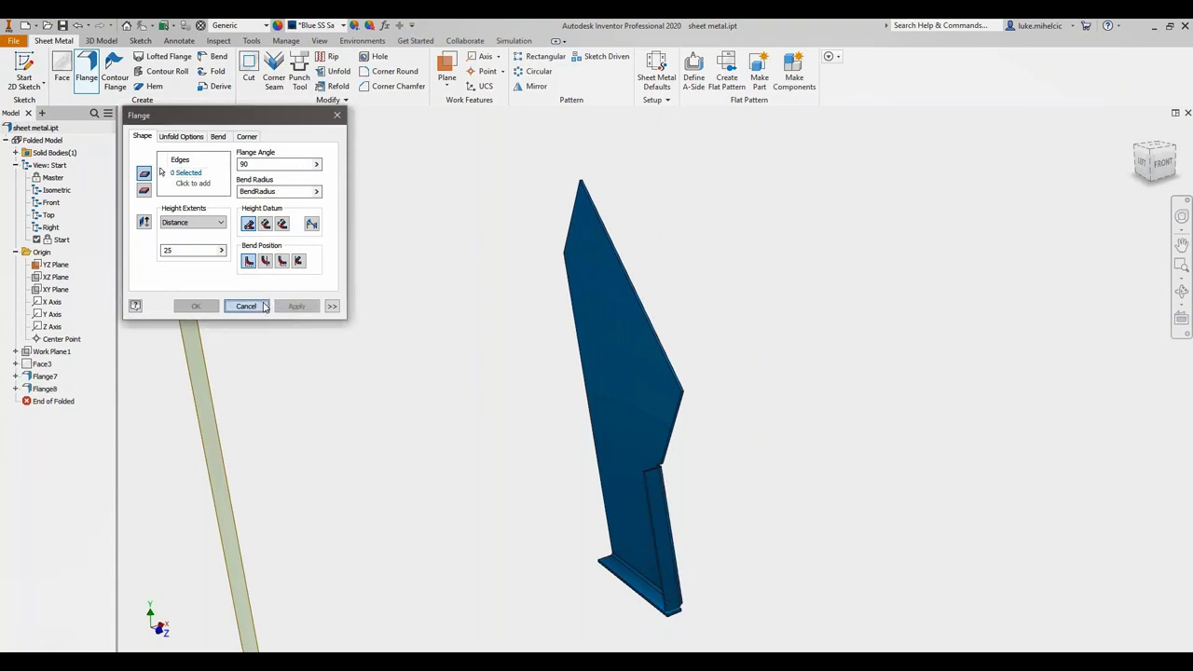
left_click(246, 306)
left_click(149, 86)
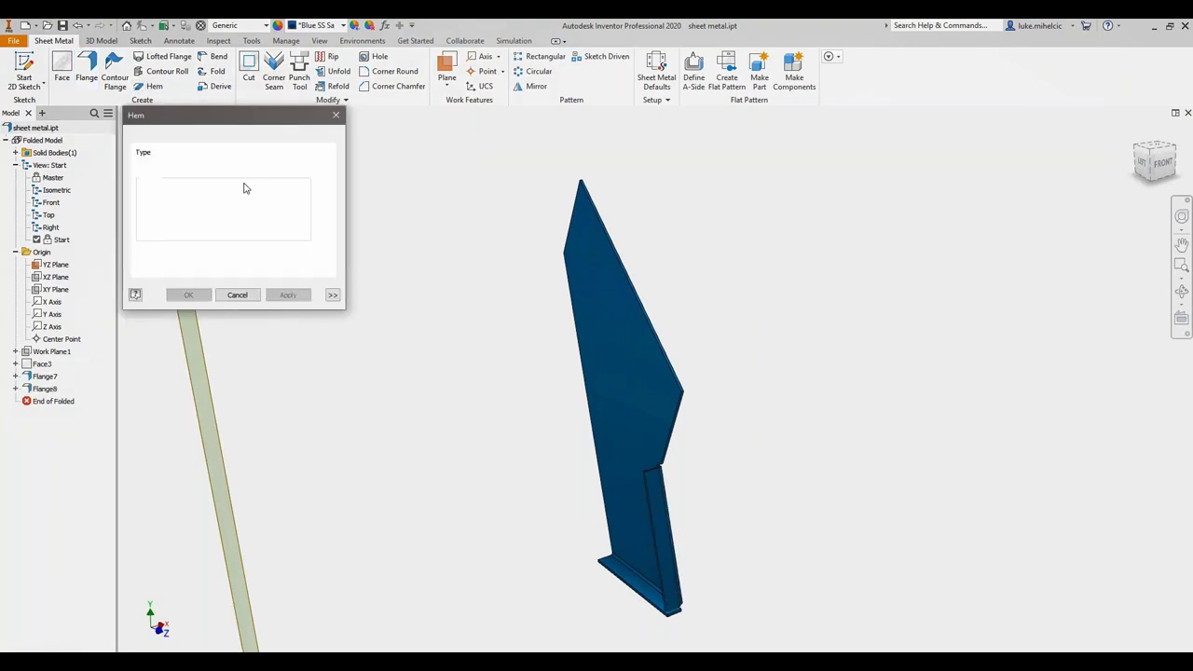
- Hem the panel's long edge using an Offset width extent
left_click(597, 455)
left_click(333, 295)
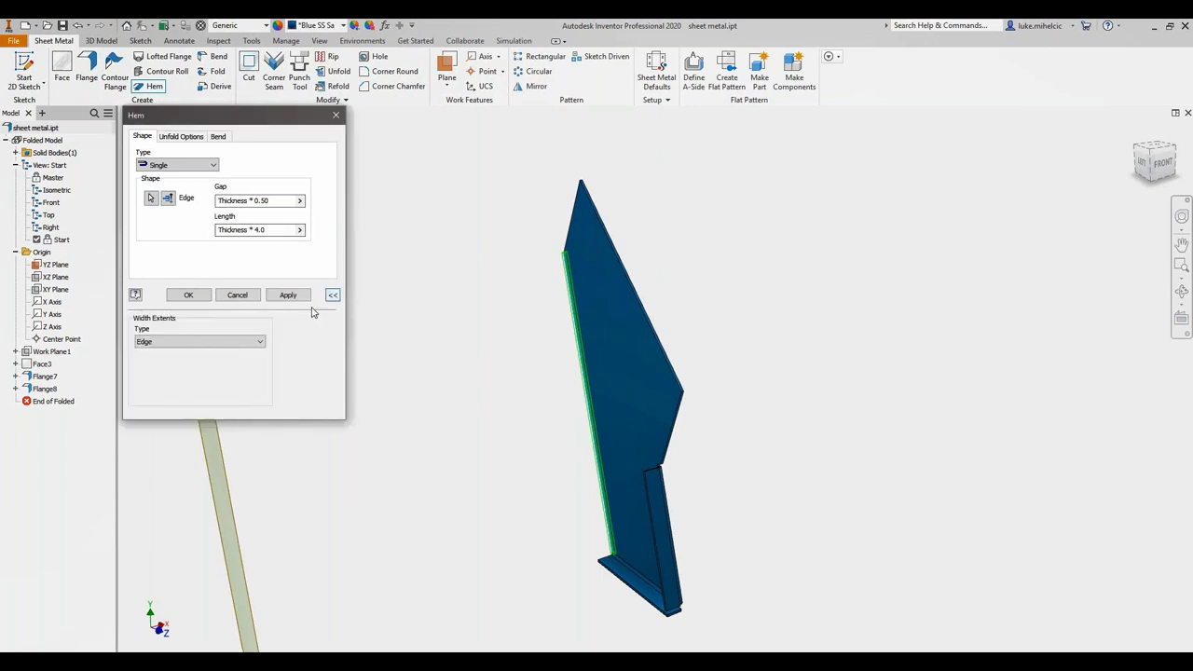
left_click(200, 342)
left_click(160, 369)
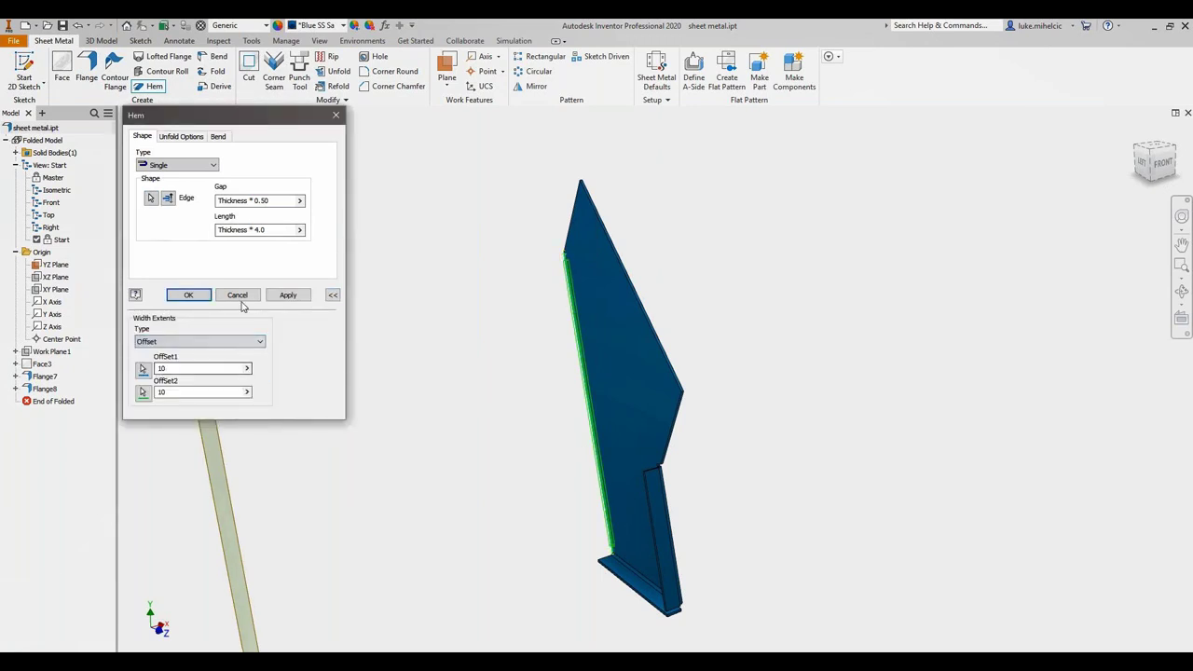
left_click(288, 295)
left_click(239, 296)
- Seam the corner edges with a Laser Weld corner relief
left_click(274, 70)
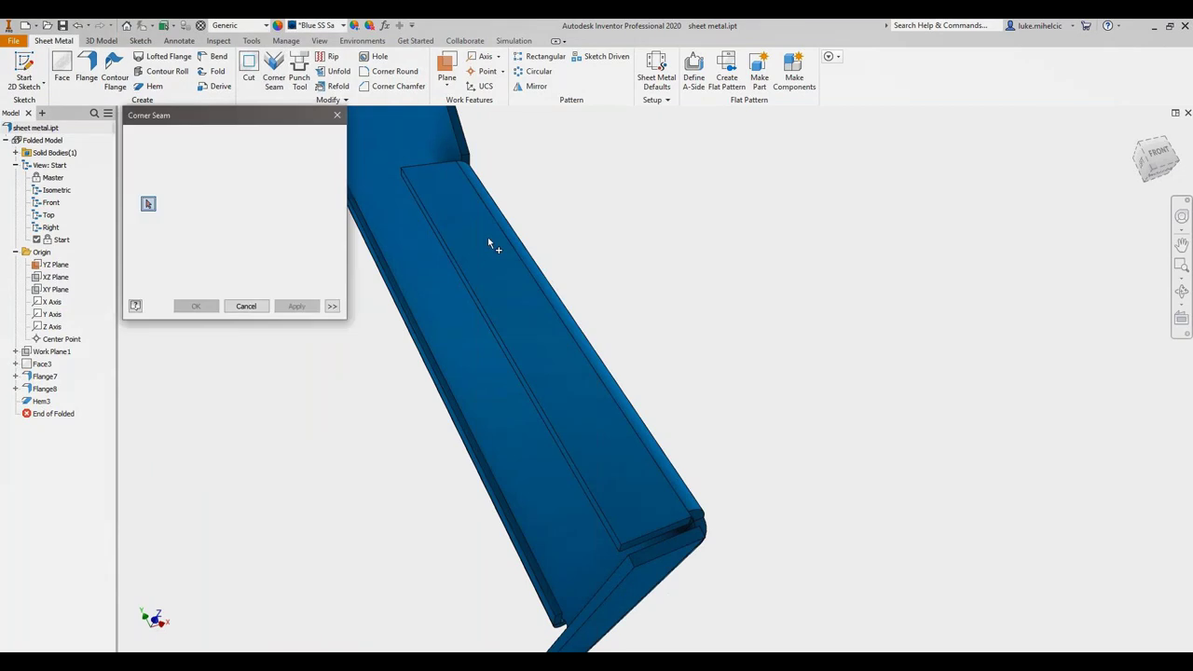
left_click(628, 525)
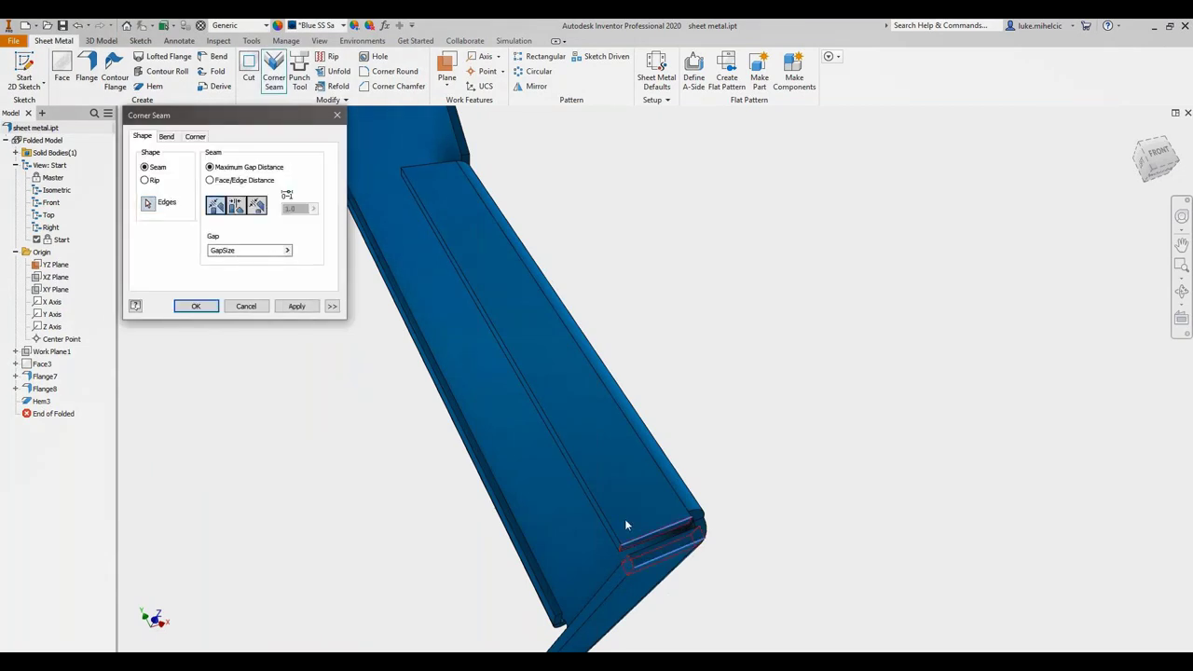
left_click(195, 136)
left_click(207, 164)
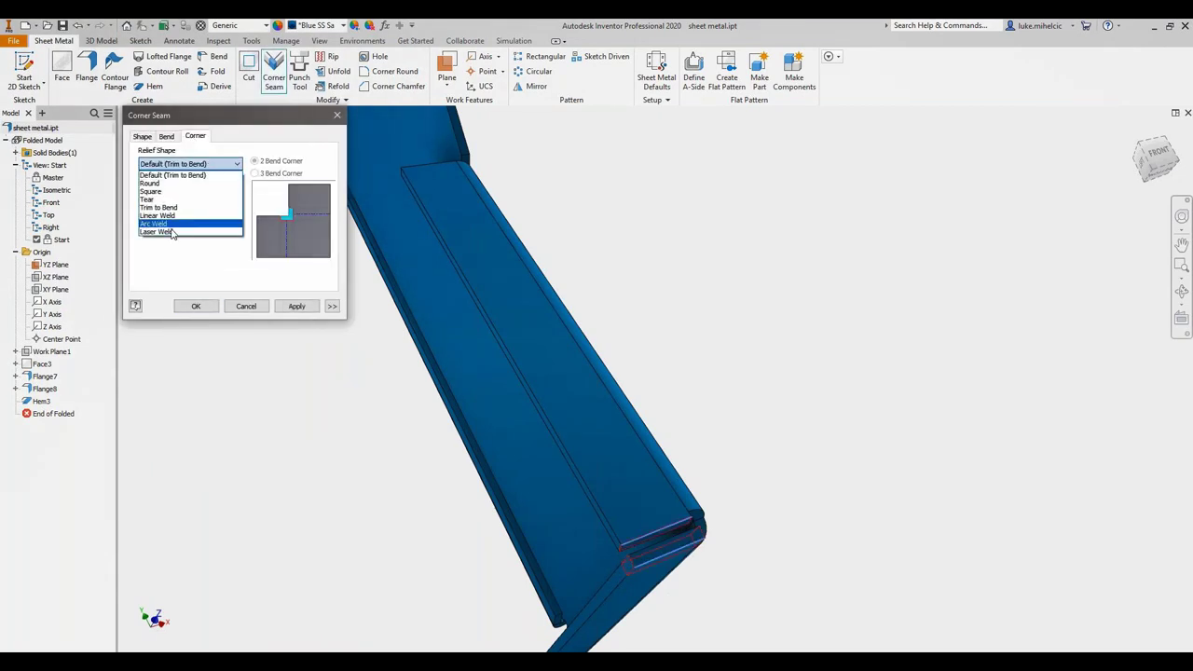
left_click(165, 230)
left_click(295, 306)
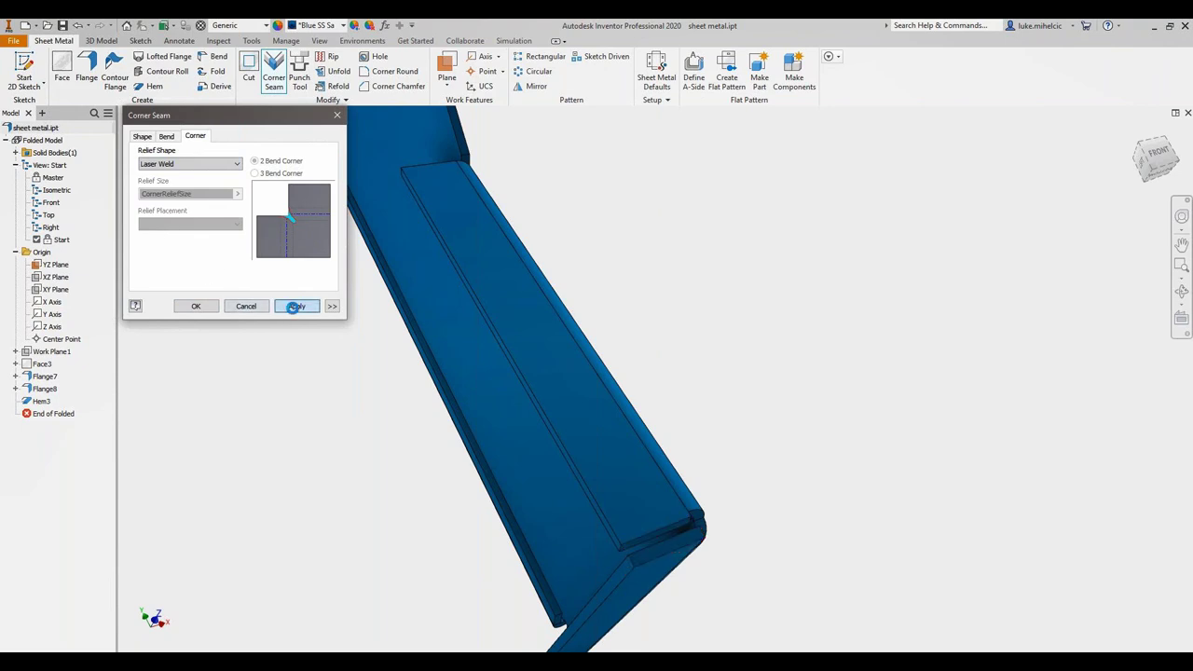
left_click(246, 306)
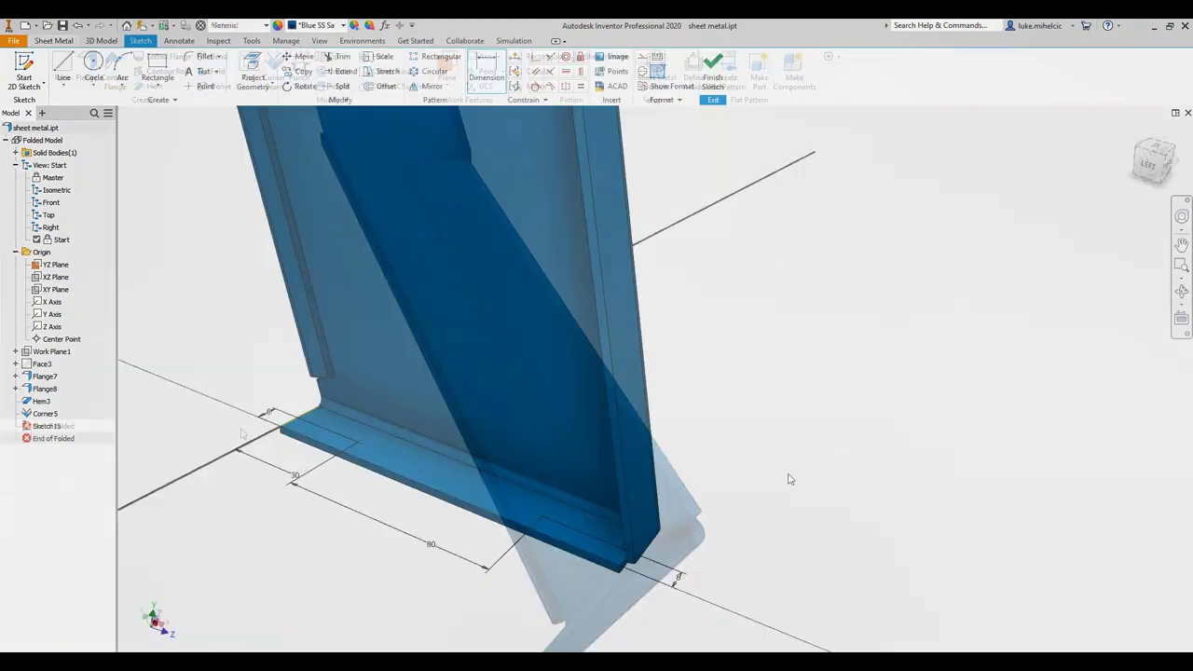
- Punch keyhole slots into the flange with Slot_Width 0.25 in and Hole_Diameter 0.4875 in
left_click(714, 65)
left_click(299, 71)
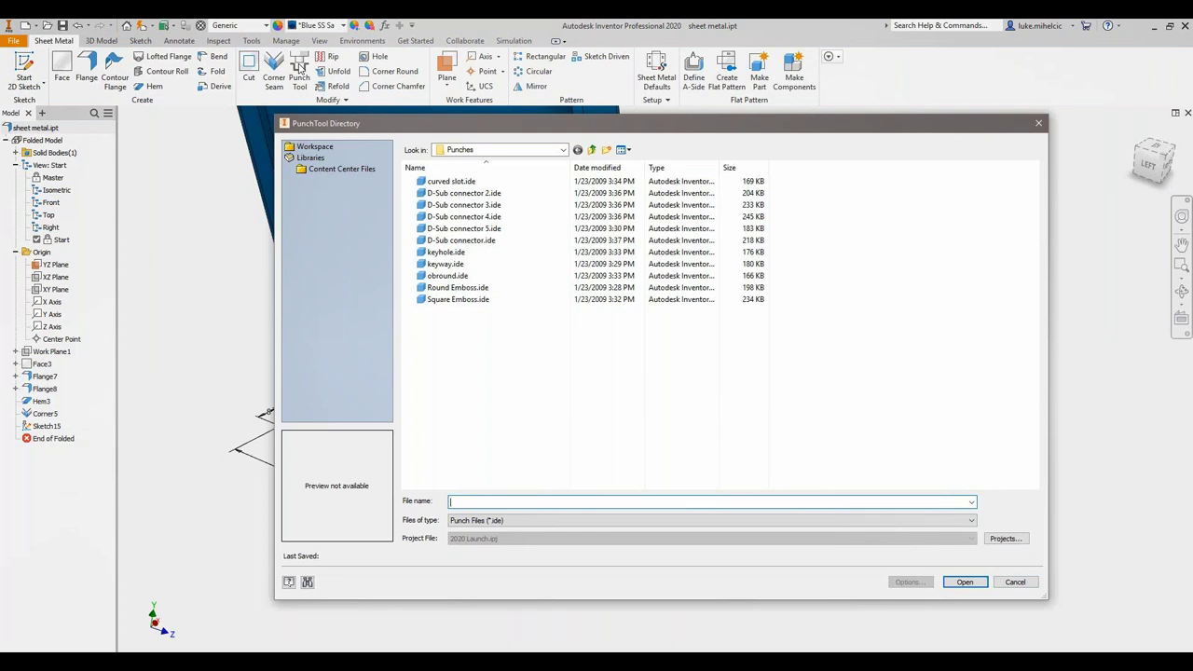
double_click(445, 252)
left_click(206, 136)
left_click(177, 186)
type(".25in")
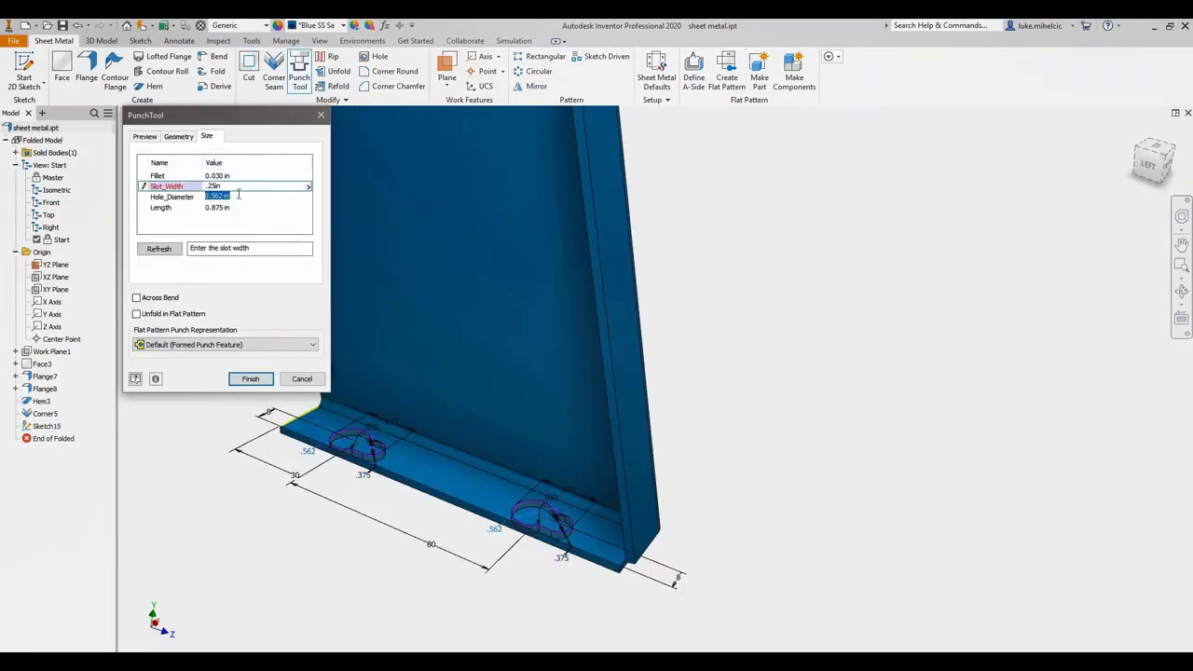
left_click(245, 197)
type(".4875in")
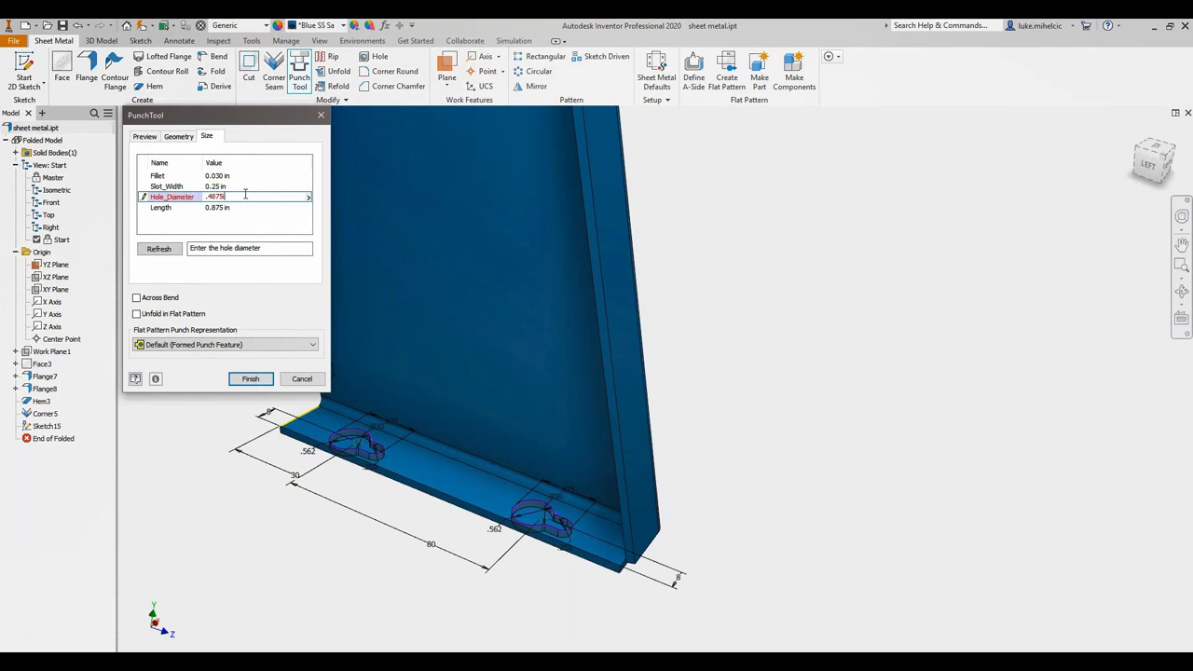
left_click(251, 378)
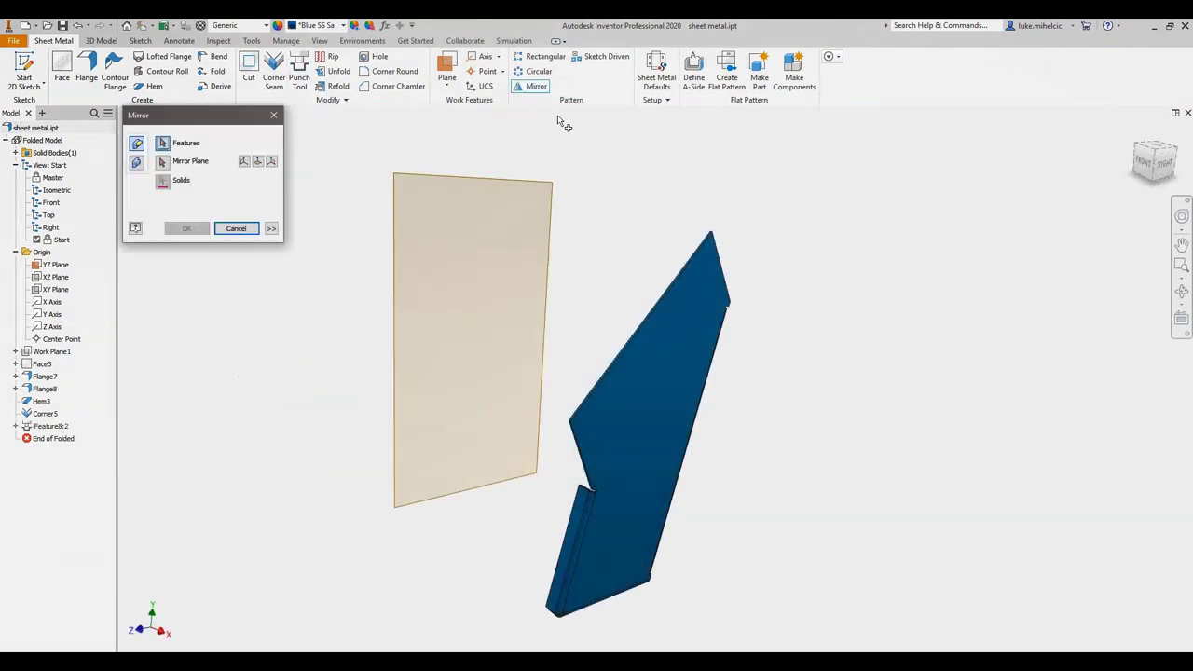
left_click(597, 550)
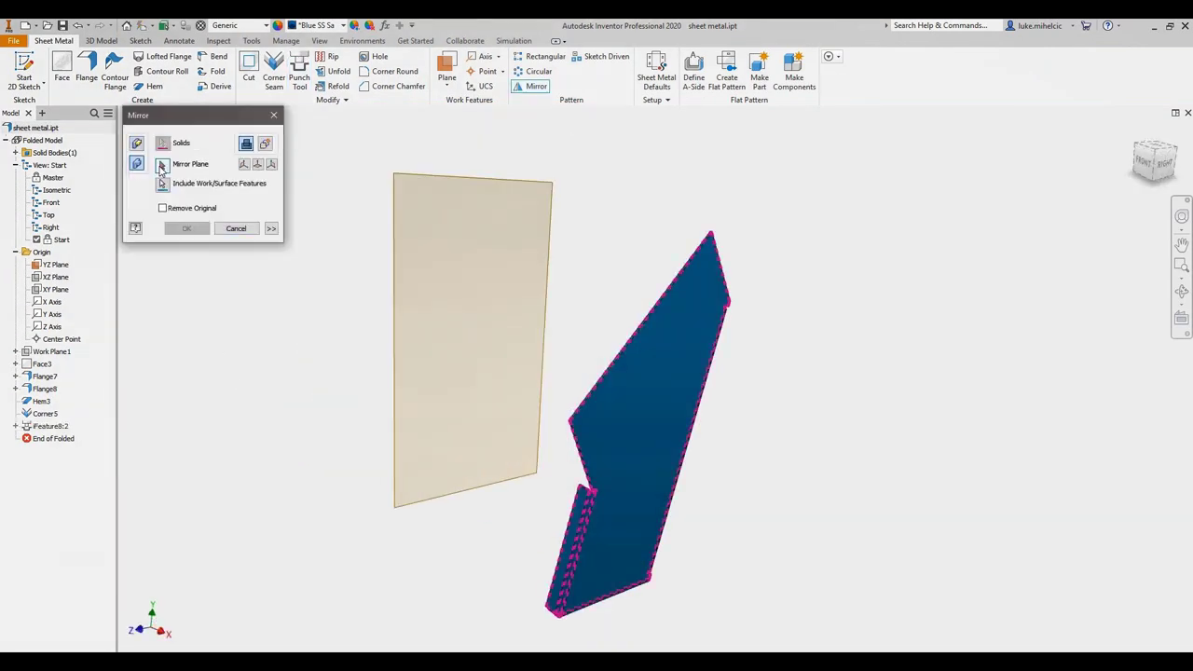
- Mirror the part across the work plane and join the two flange edges with a bend
left_click(429, 186)
left_click(197, 229)
left_click(214, 57)
middle_click_drag(442, 386, 262, 381, "shift")
left_click(282, 394)
left_click(643, 347)
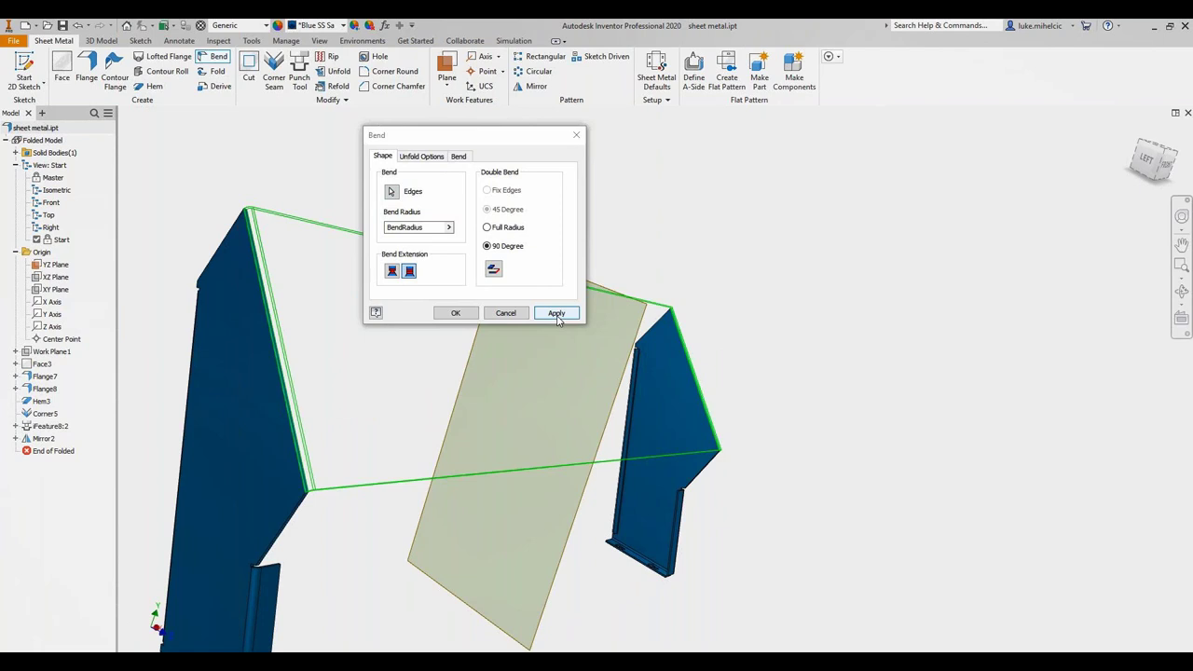
left_click(556, 313)
scroll(508, 355, "down", 5)
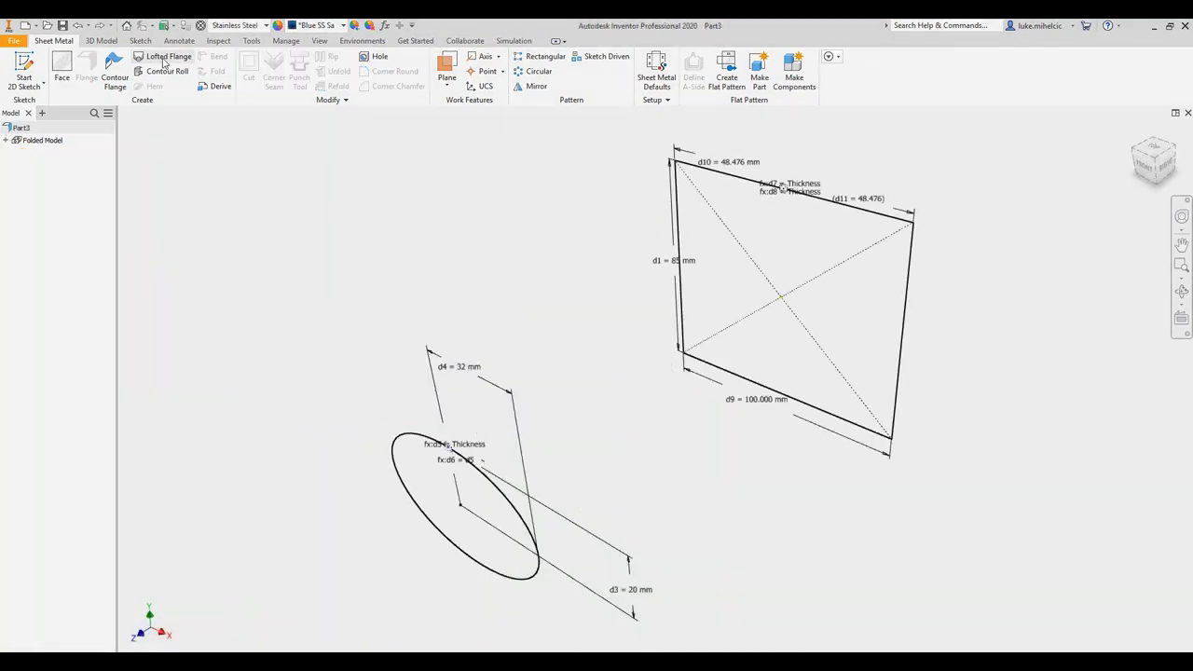
- Loft a smooth flange from the ellipse to the rectangle using Facet Angle control
left_click(164, 59)
left_click(394, 457)
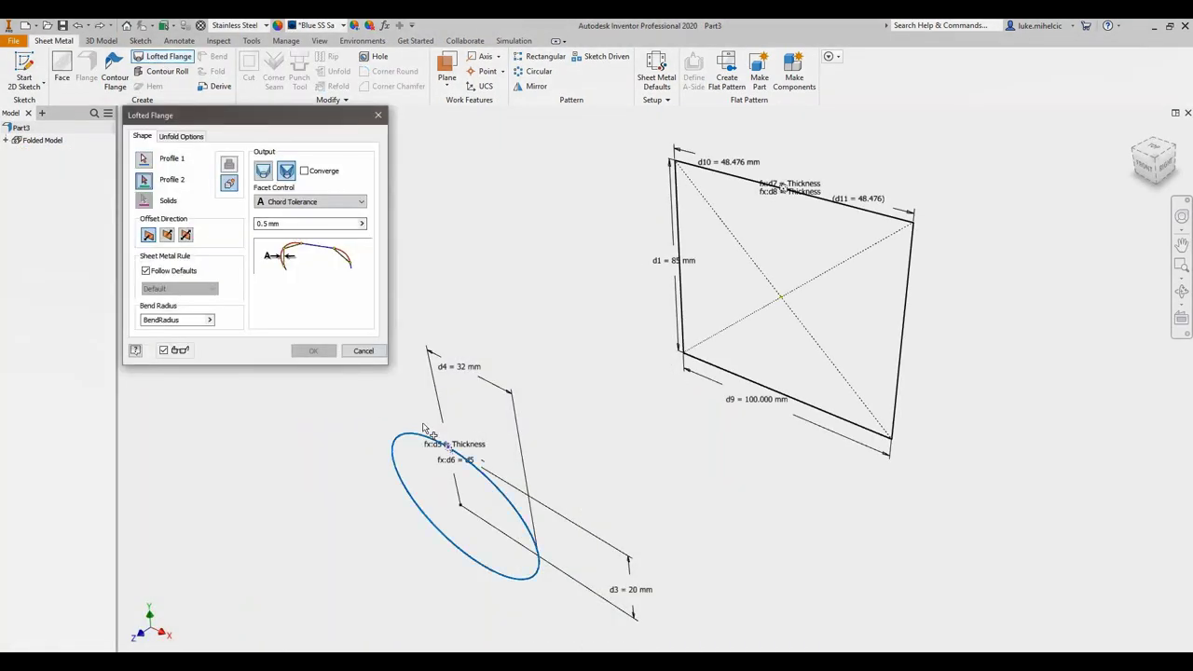
left_click(680, 298)
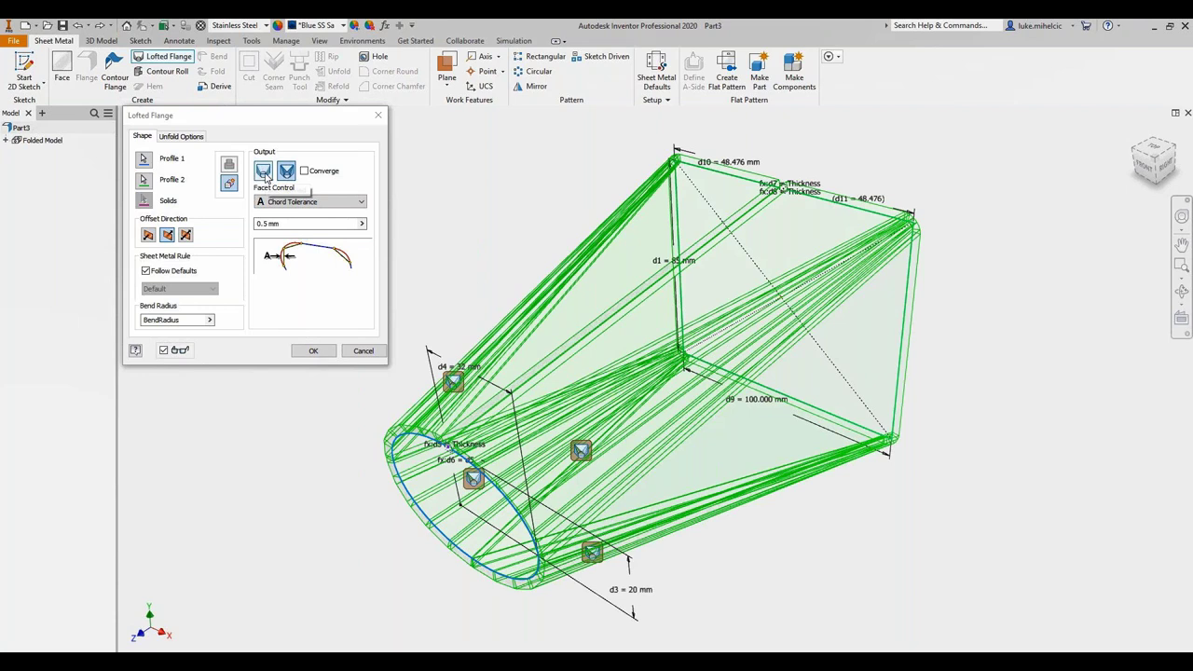
left_click(360, 202)
left_click(363, 230)
left_click(363, 231)
left_click(263, 171)
left_click(313, 351)
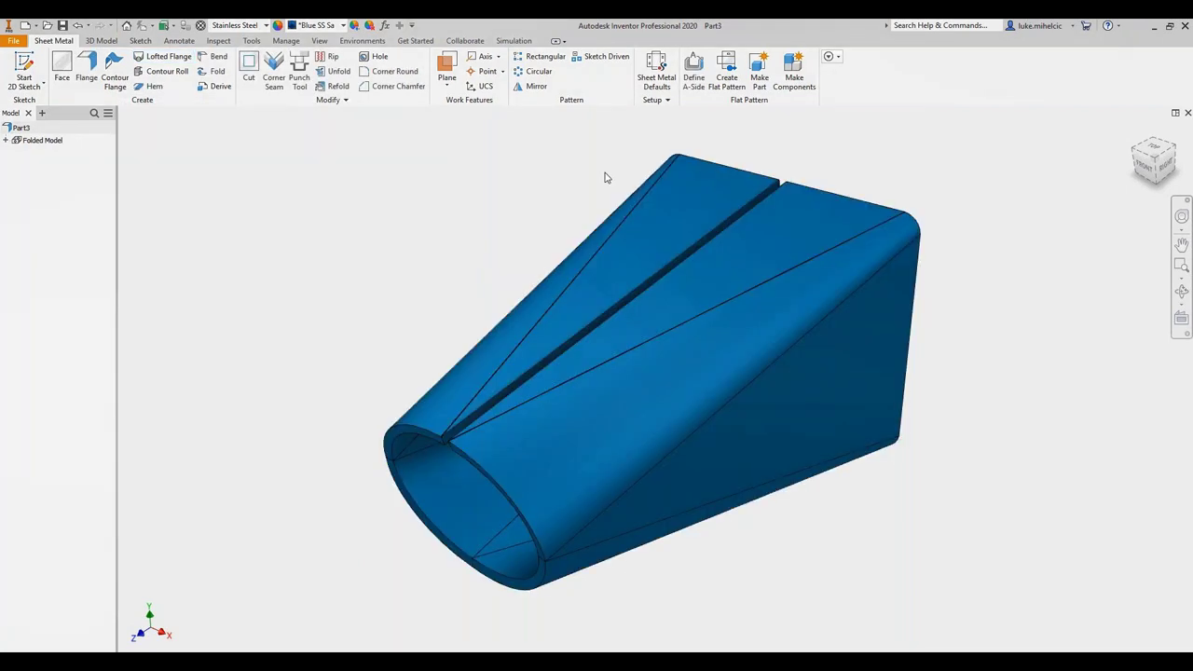
left_click(731, 75)
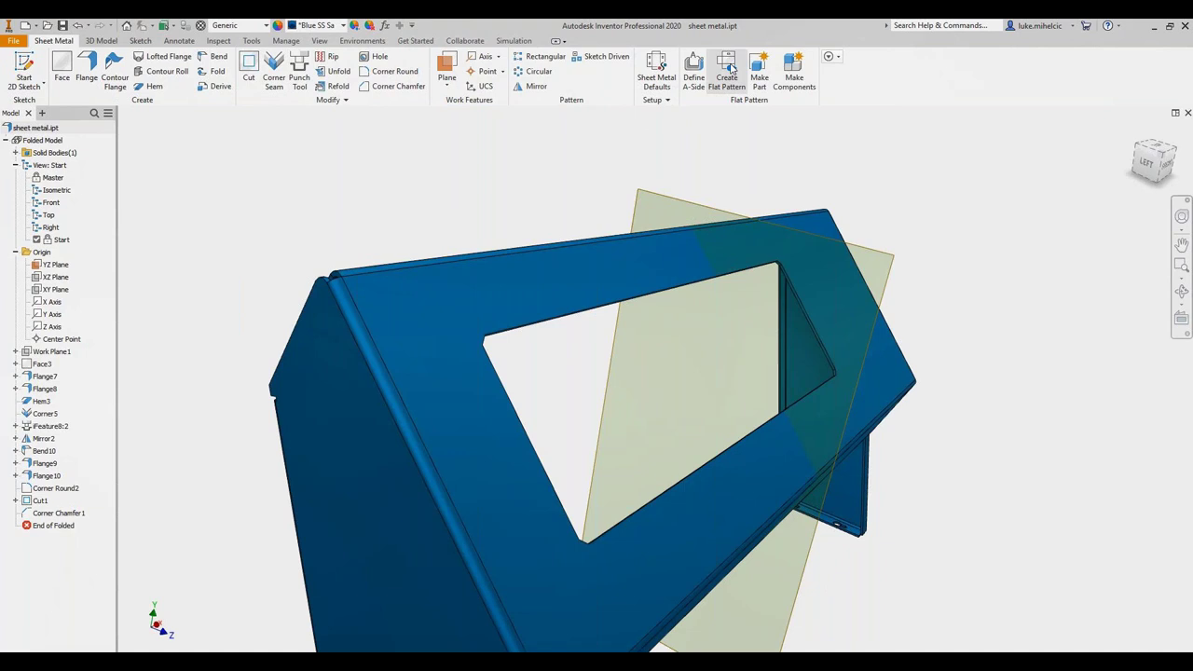
- Create the flat pattern and save a DXF copy of it as sheet metal.dxf
left_click(731, 70)
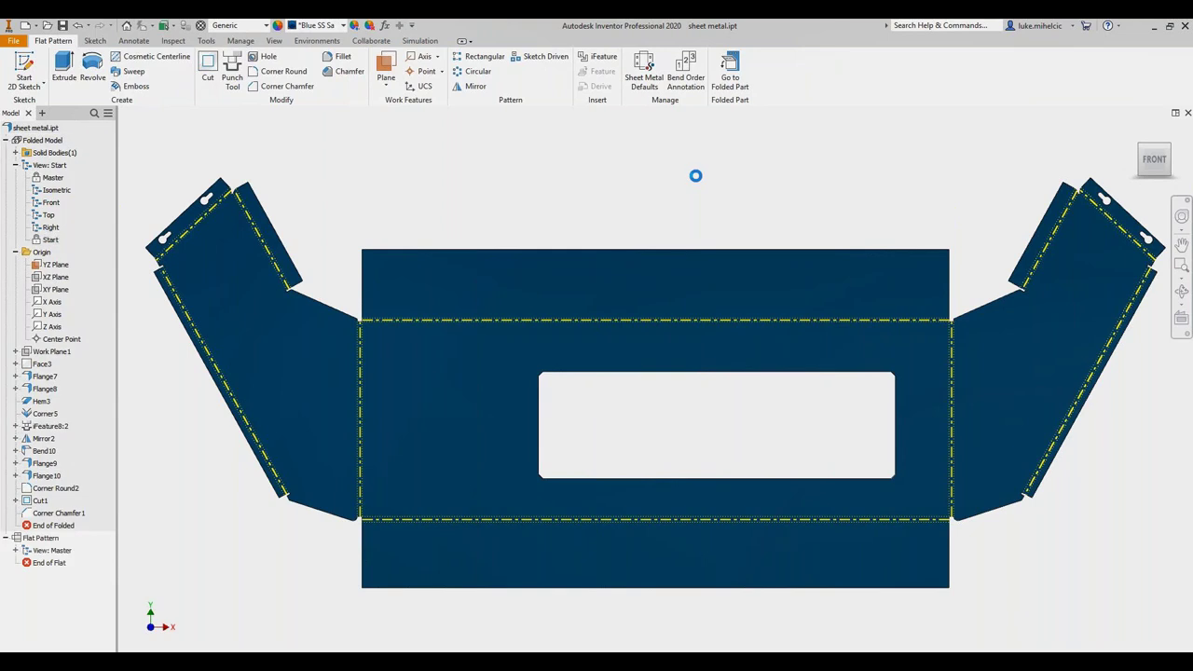
right_click(40, 540)
left_click(75, 608)
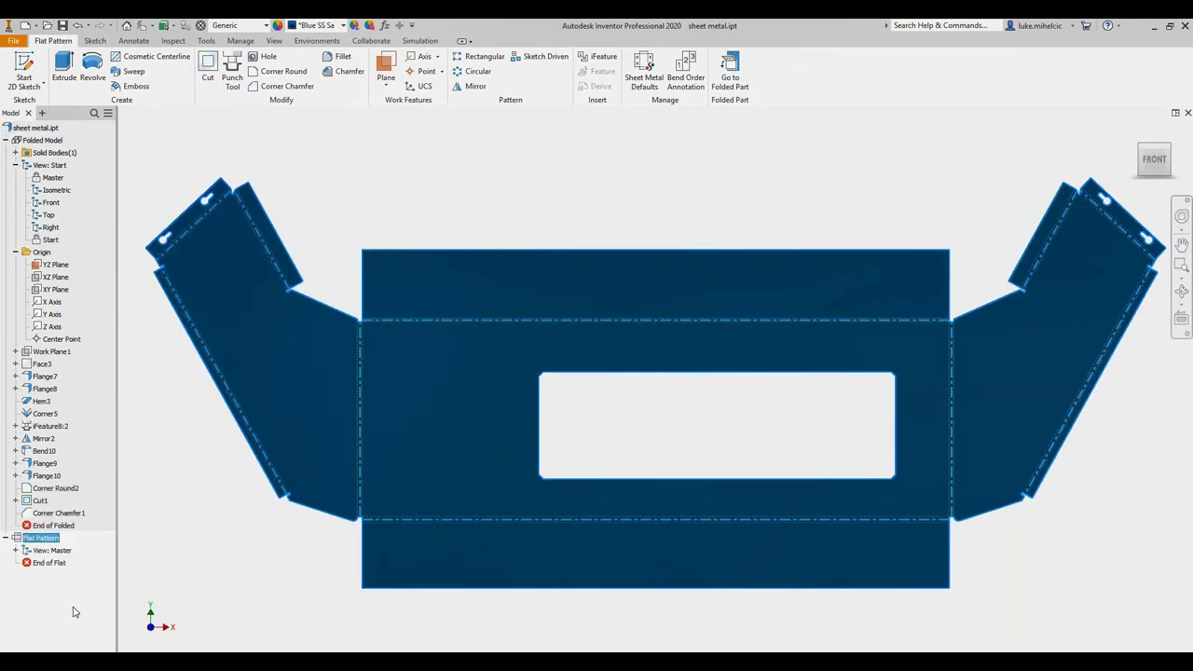
left_click(485, 548)
left_click(484, 581)
left_click(969, 582)
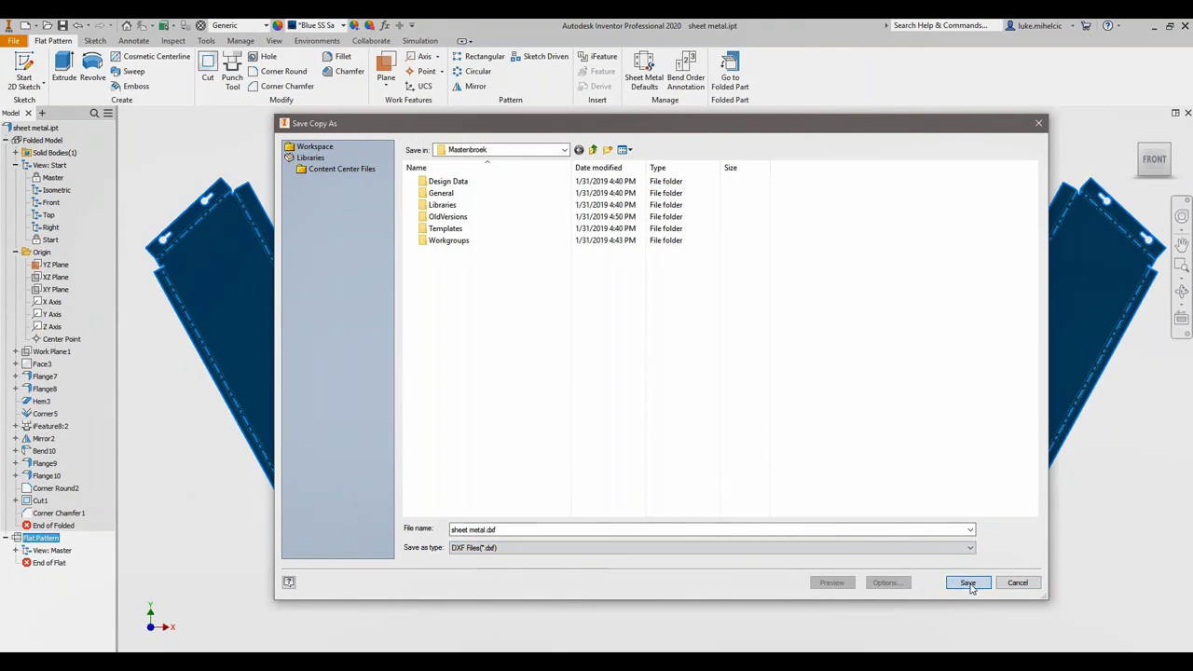
left_click(288, 410)
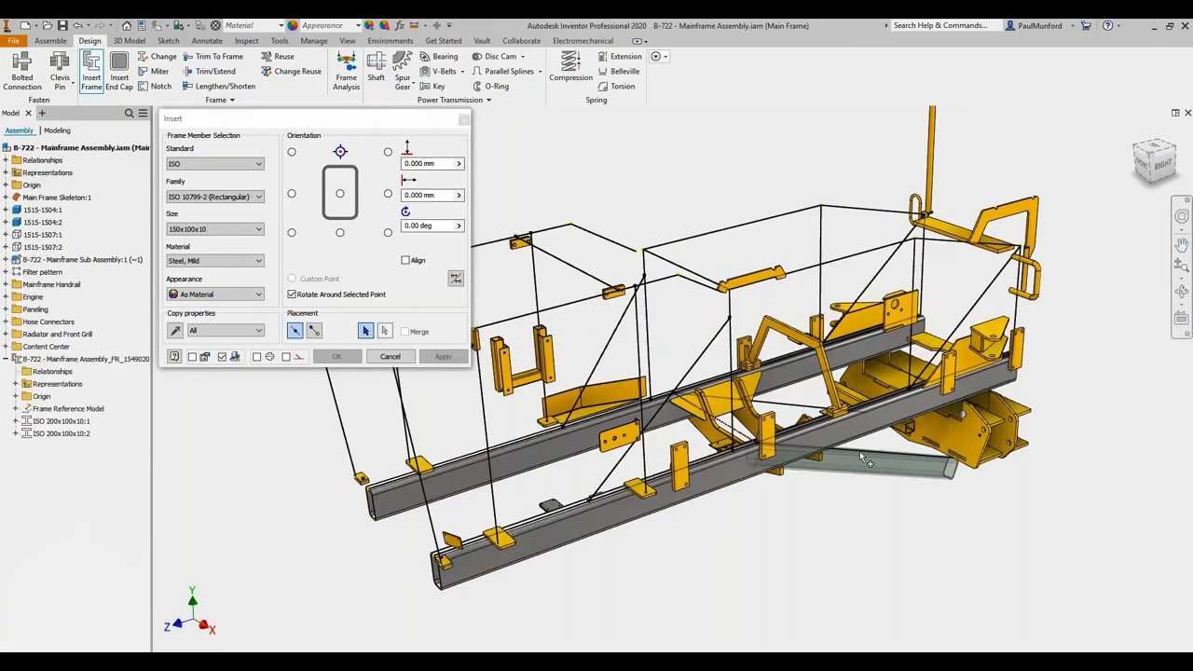
- Insert rectangular 150x100x10 members on three skeleton rail edges, anchored at bottom-centre
left_click(814, 414)
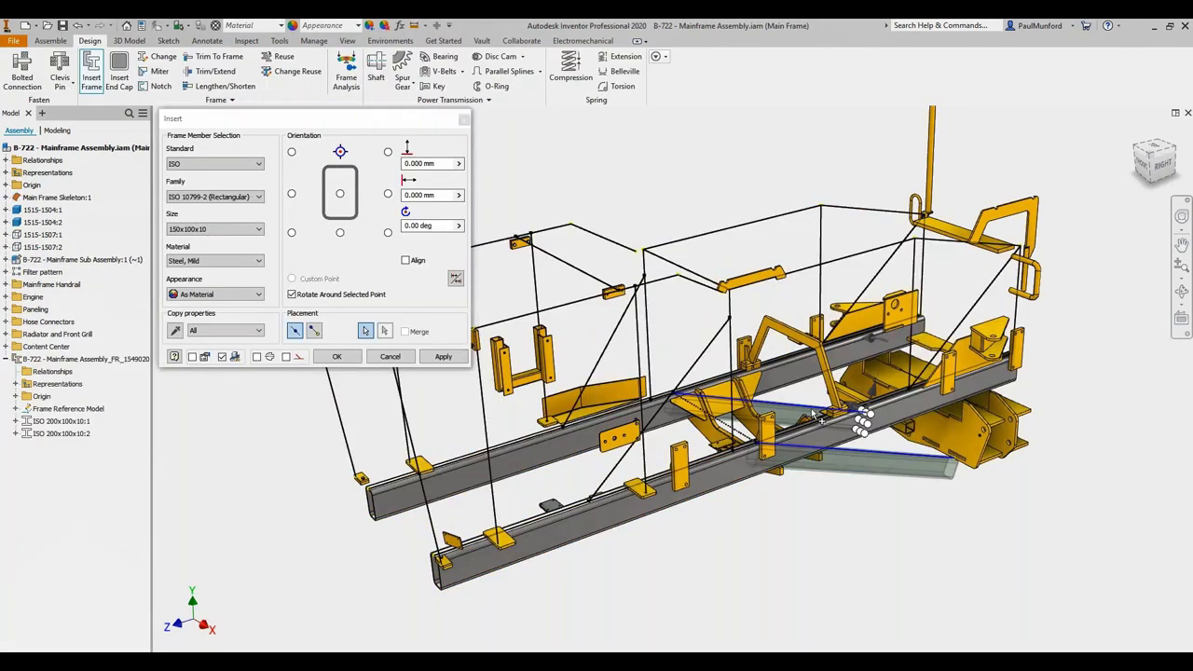
left_click(952, 408)
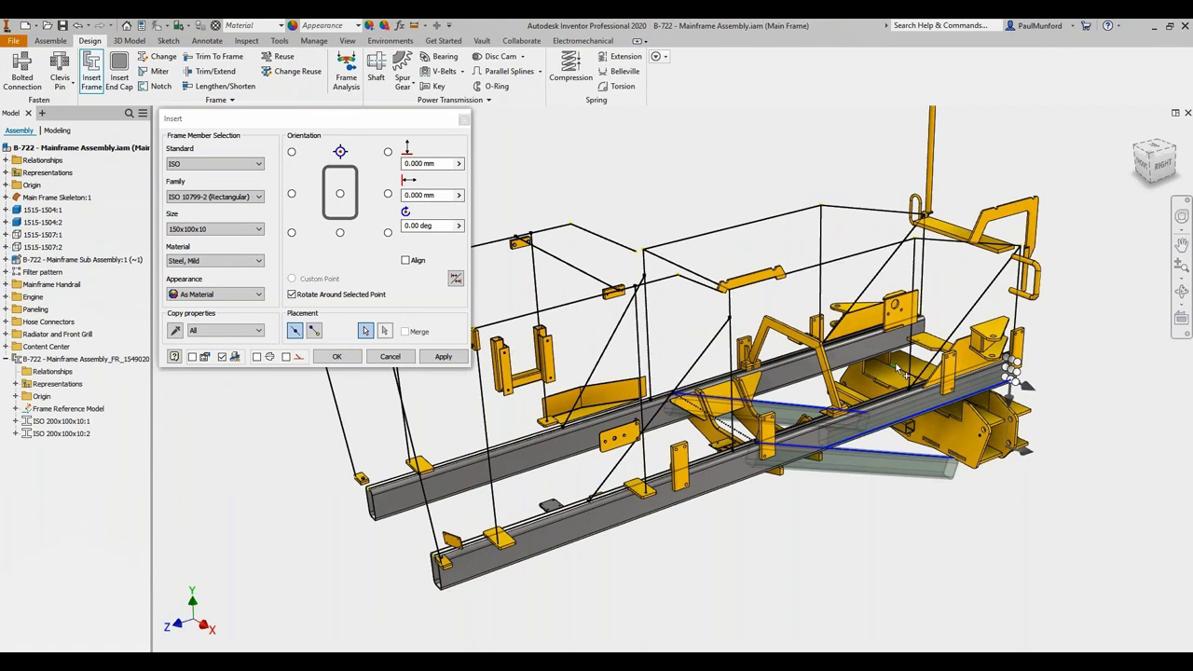
left_click(888, 354)
left_click(340, 234)
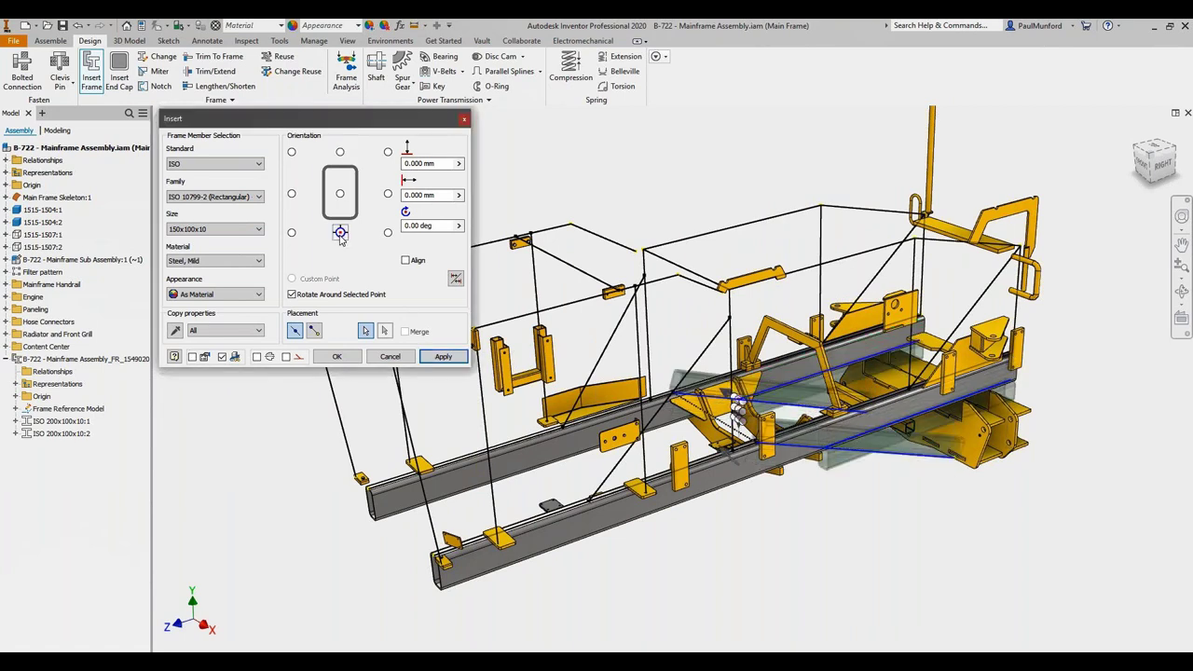
left_click(441, 358)
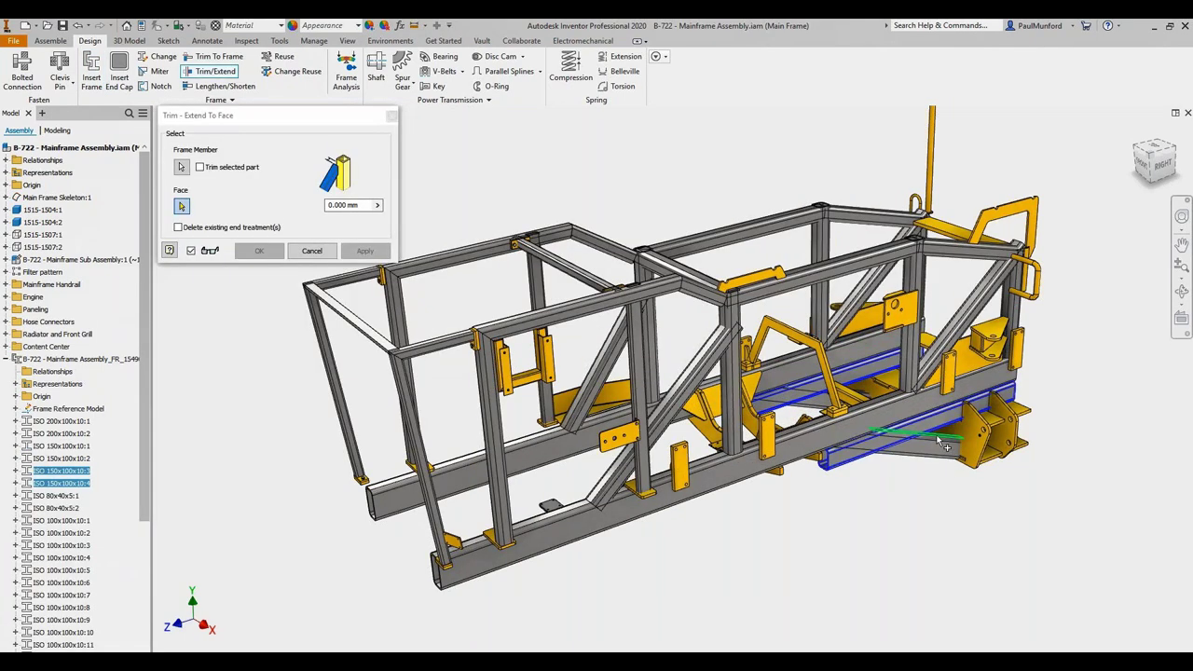
- Extend the rails to the chosen face and select the top rail and right post for mitering
left_click(938, 439)
right_click(938, 439)
left_click(942, 441)
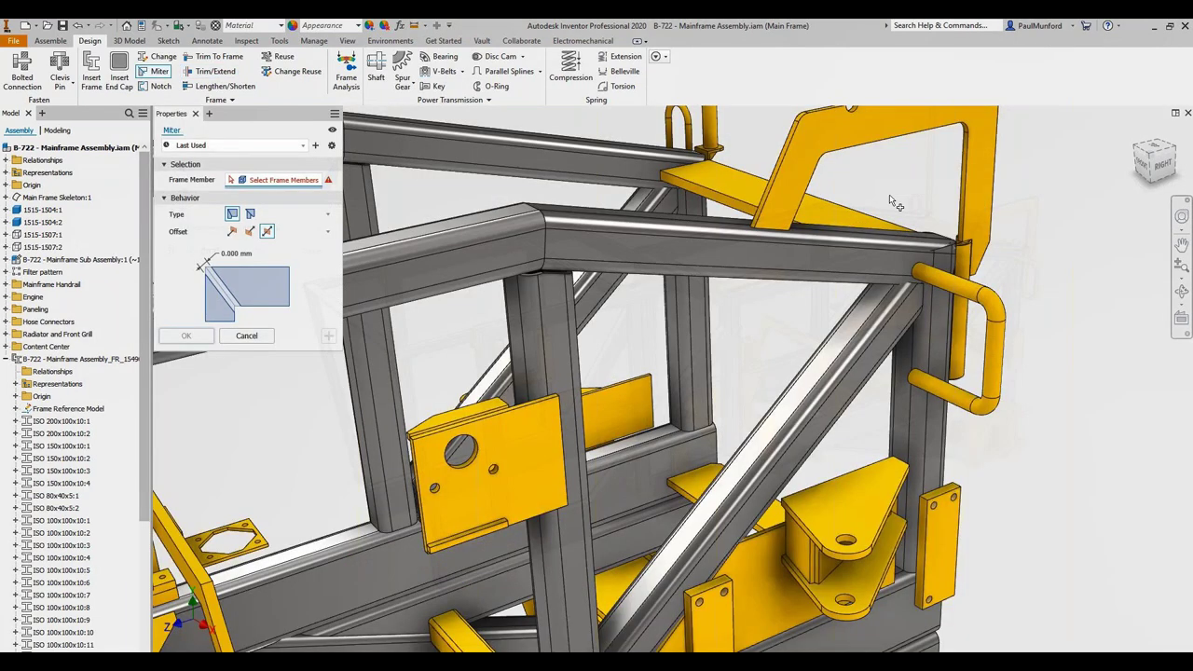
left_click(891, 245)
left_click(940, 297)
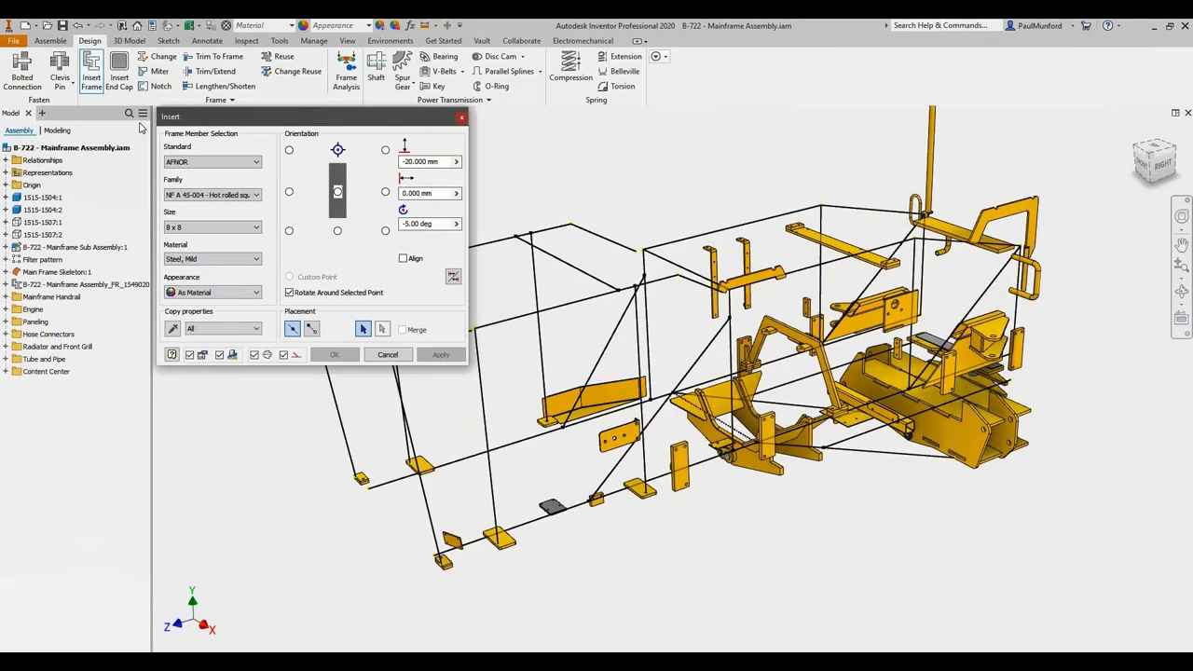
- Create ISO 10799-2 (Rectangular) 200x100x10 members along both lower rail edges
left_click(256, 162)
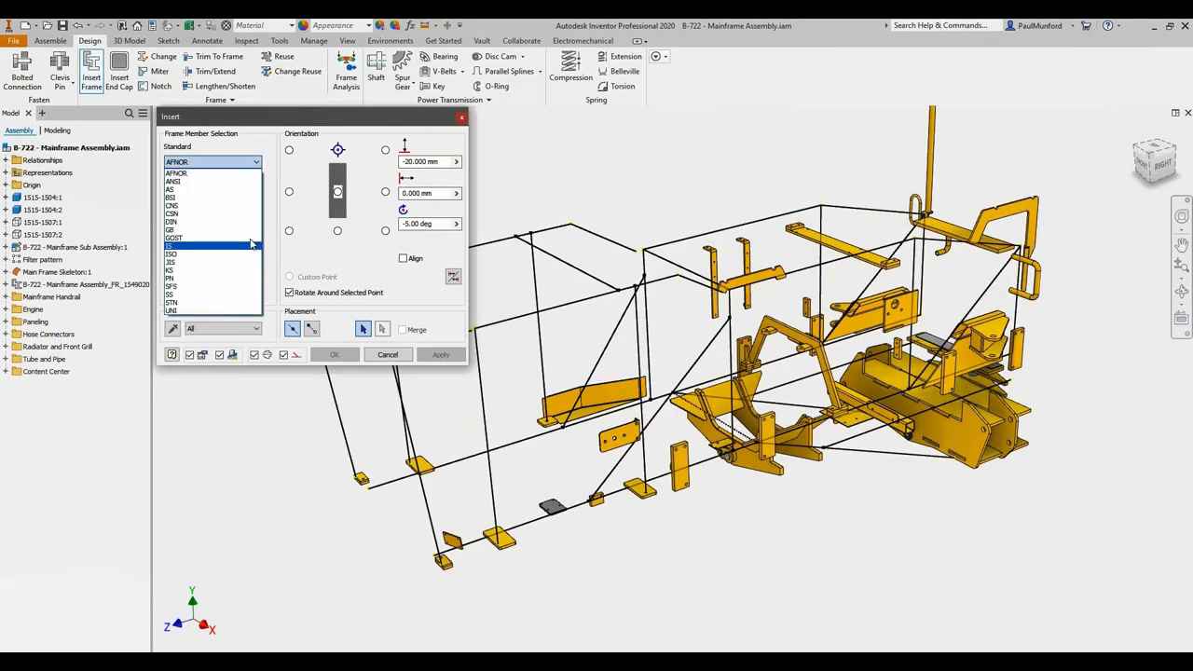
left_click(252, 245)
left_click(256, 194)
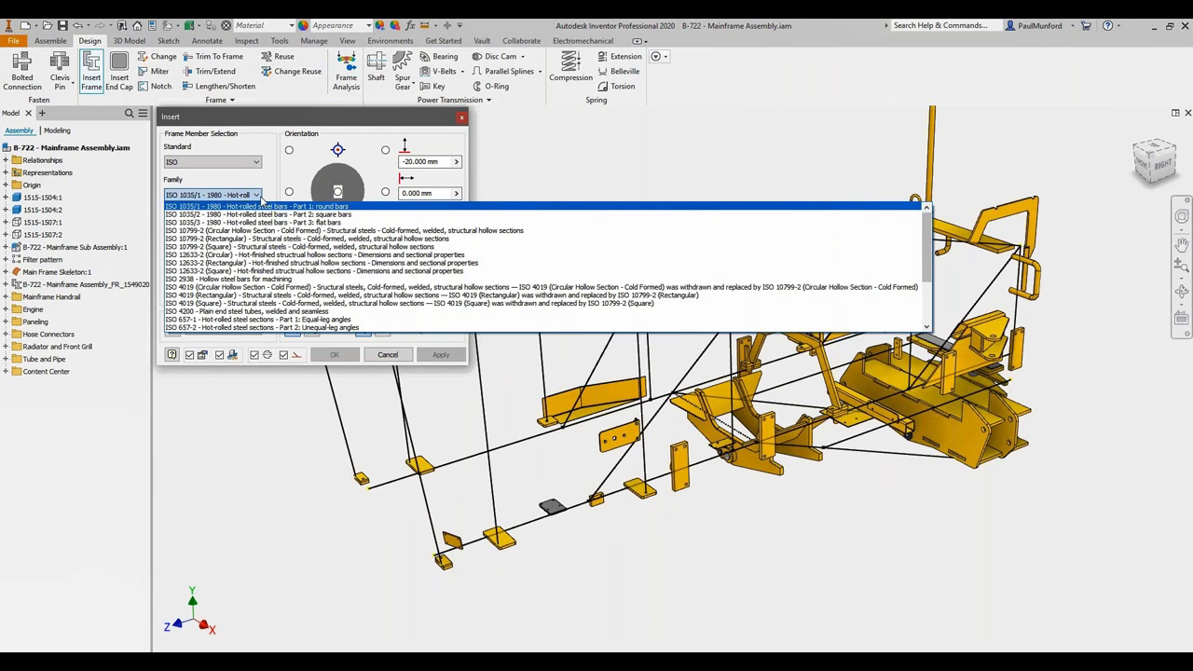
left_click(265, 239)
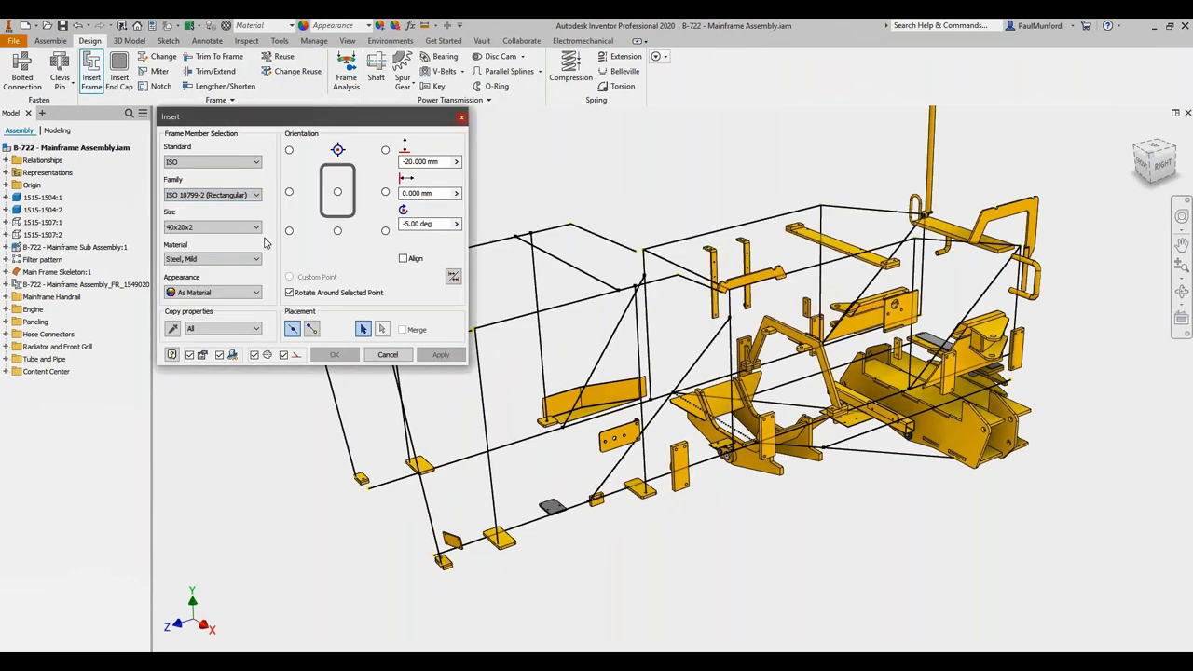
left_click(255, 228)
scroll(254, 278, "down", 15)
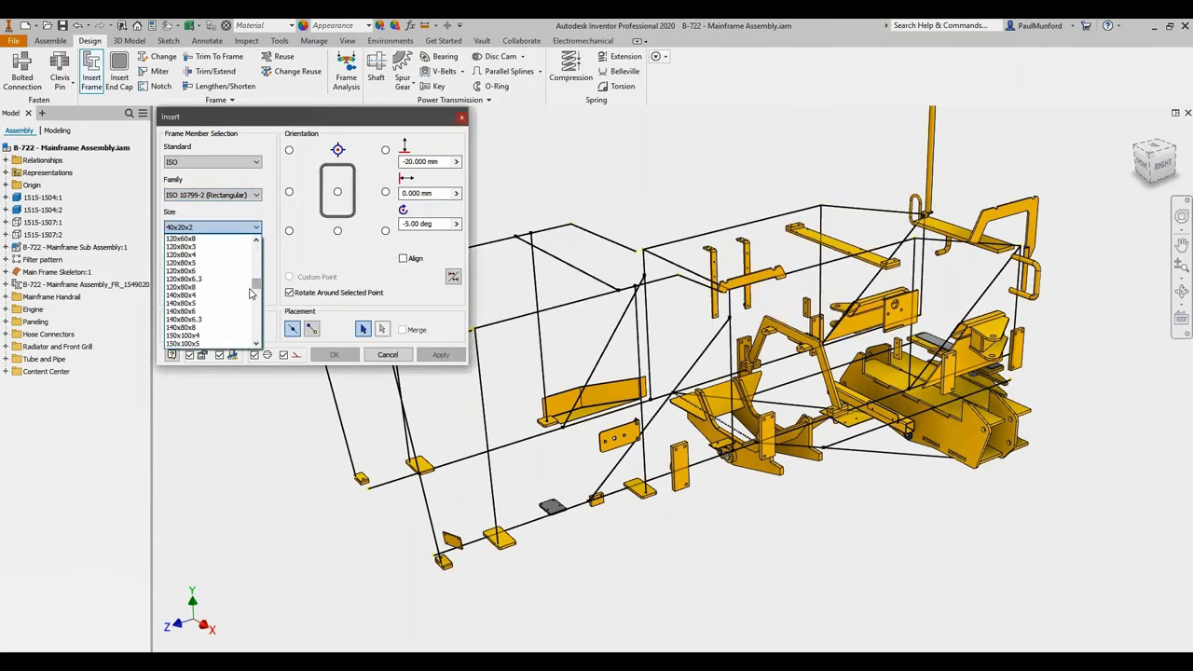
scroll(249, 294, "down", 8)
scroll(248, 293, "down", 2)
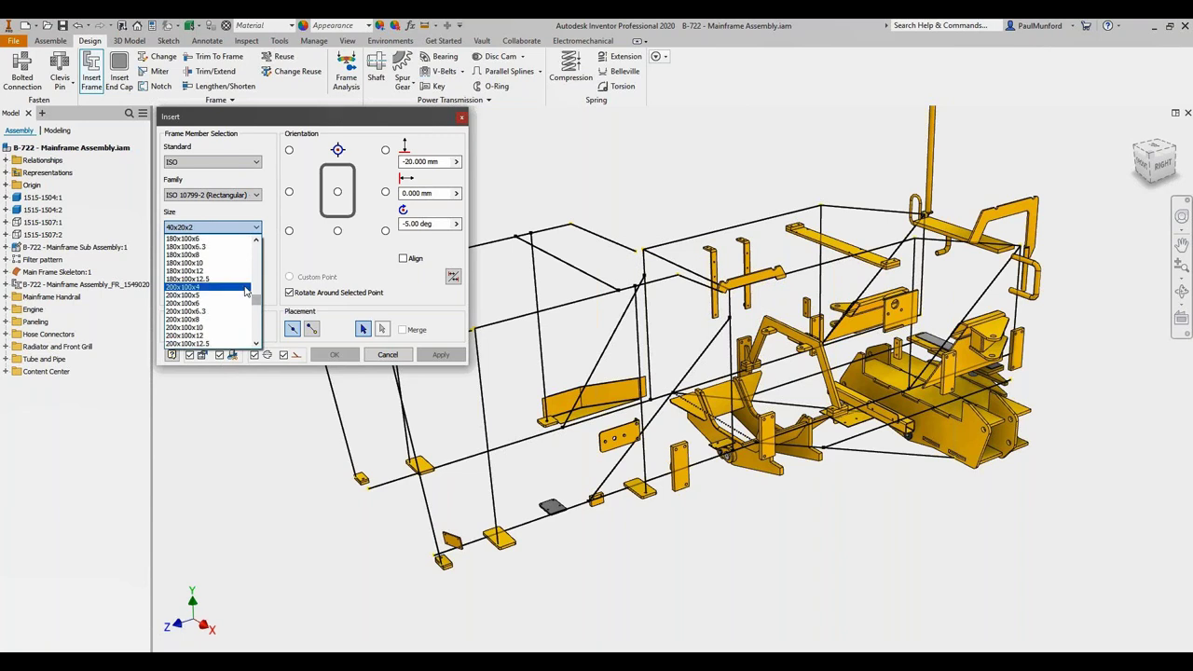
left_click(244, 327)
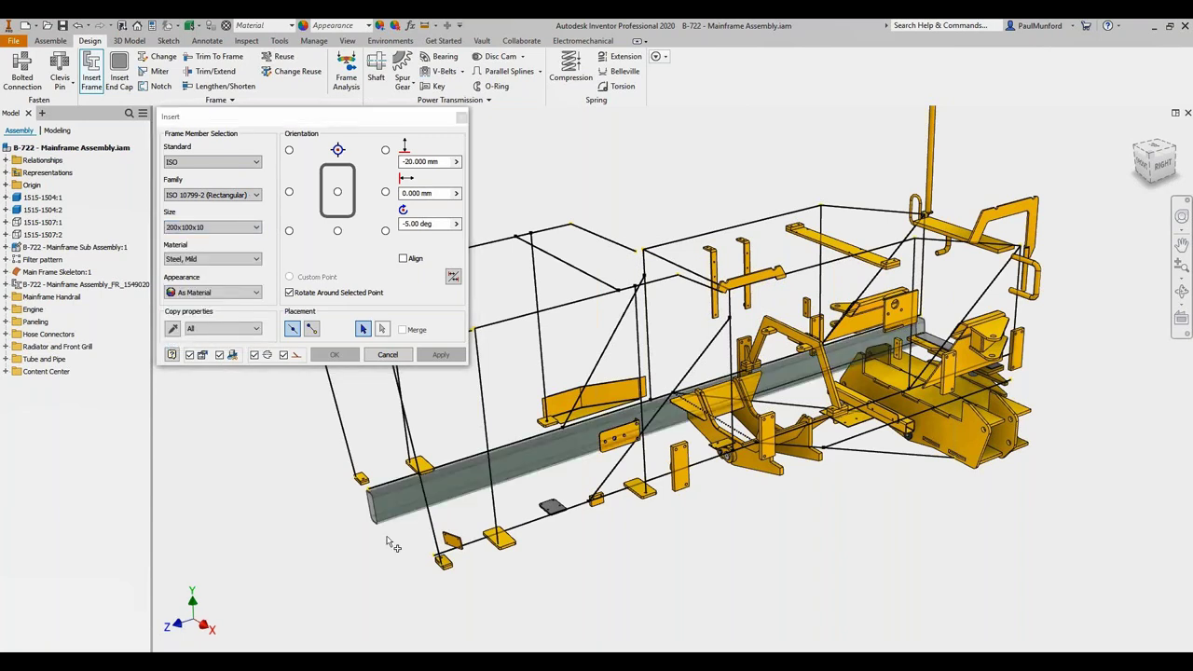
left_click(481, 551)
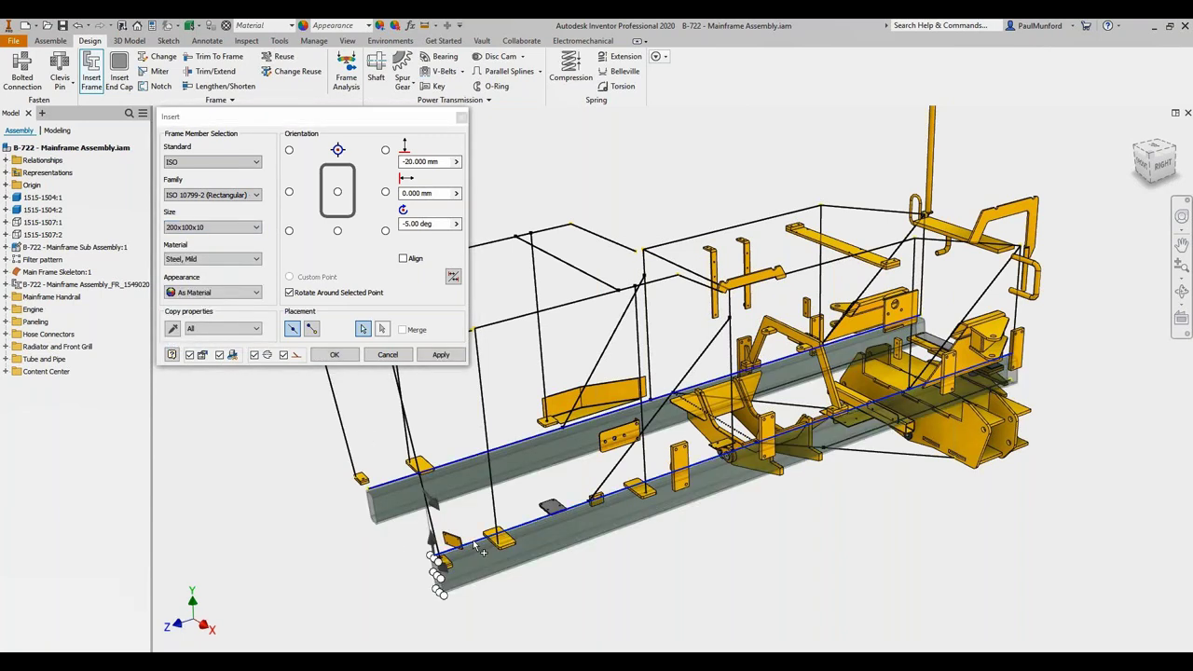
left_click(441, 356)
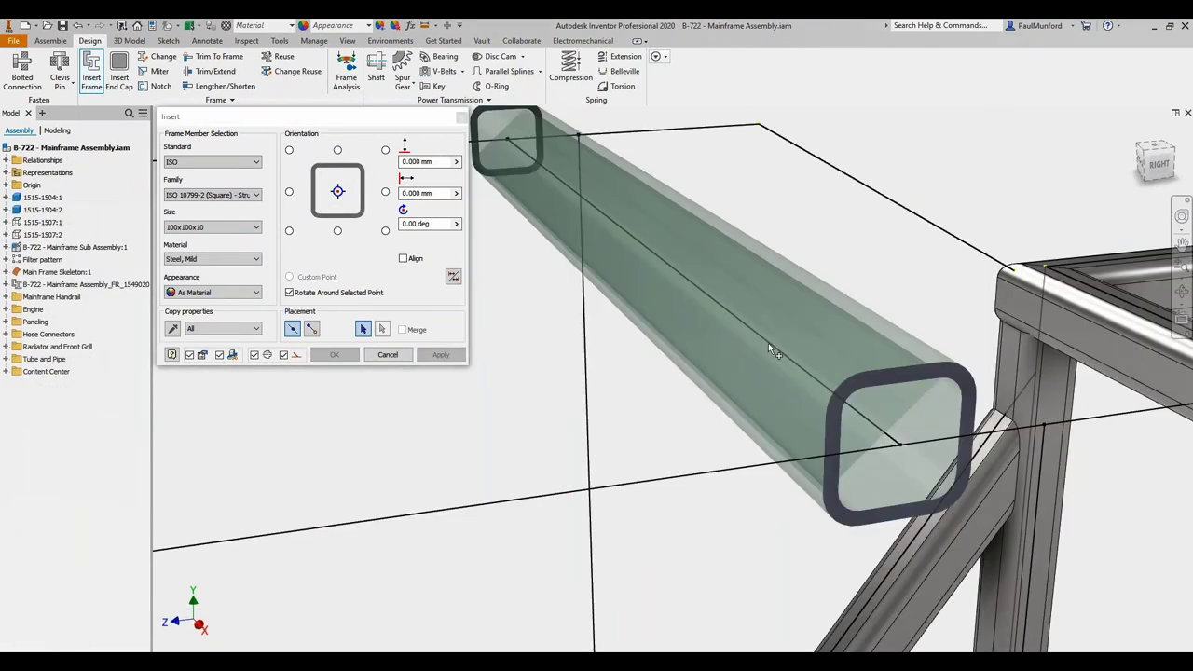
- Place a square 100x100x10 tube on a skeleton edge, rotated -90° with its anchor point adjusted
left_click(769, 346)
mouse_move(903, 373)
left_mouse_down()
mouse_move(843, 433)
mouse_move(899, 375)
mouse_move(900, 435)
left_mouse_up()
left_click(980, 361)
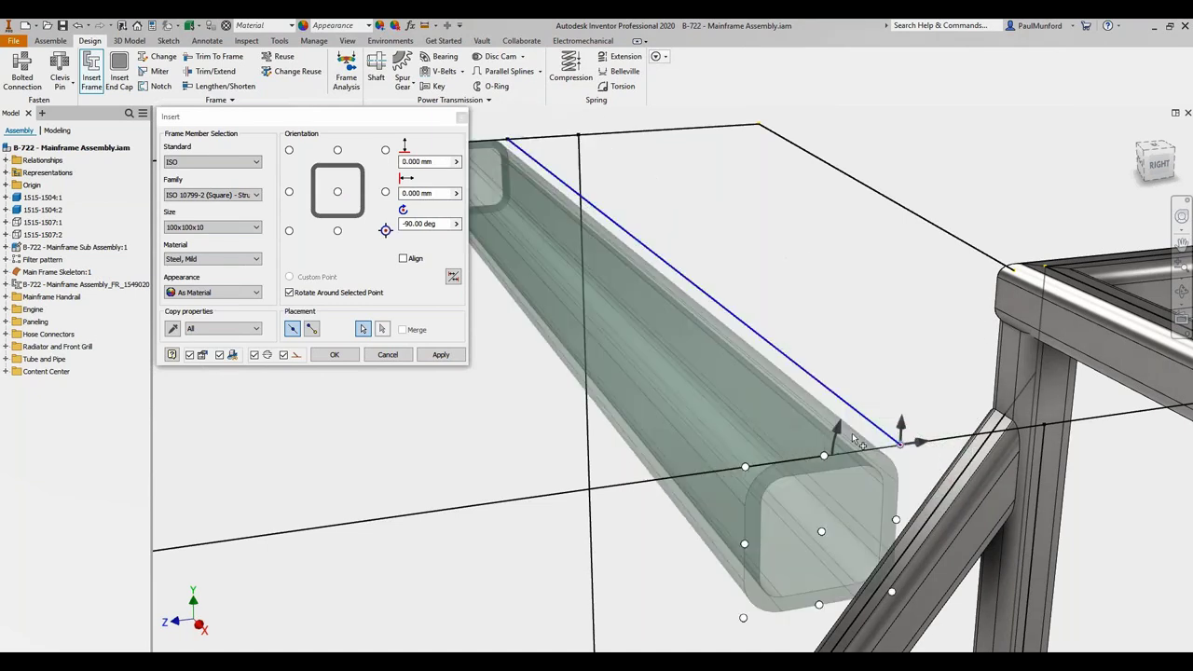
left_click(745, 544)
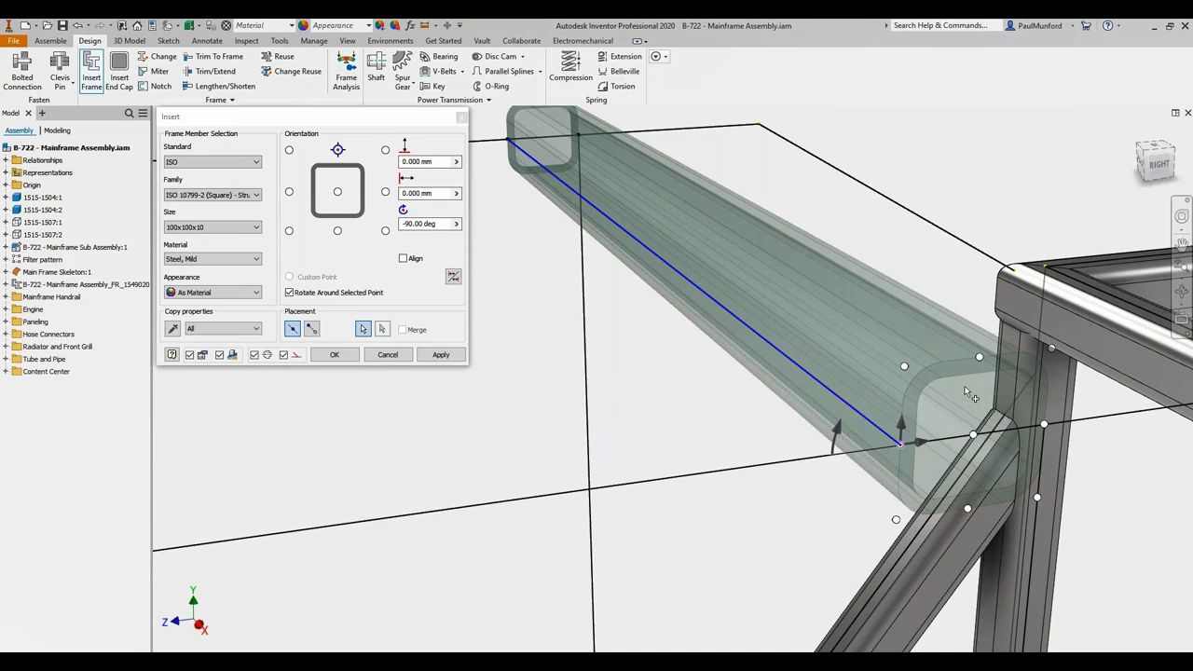
left_click(979, 359)
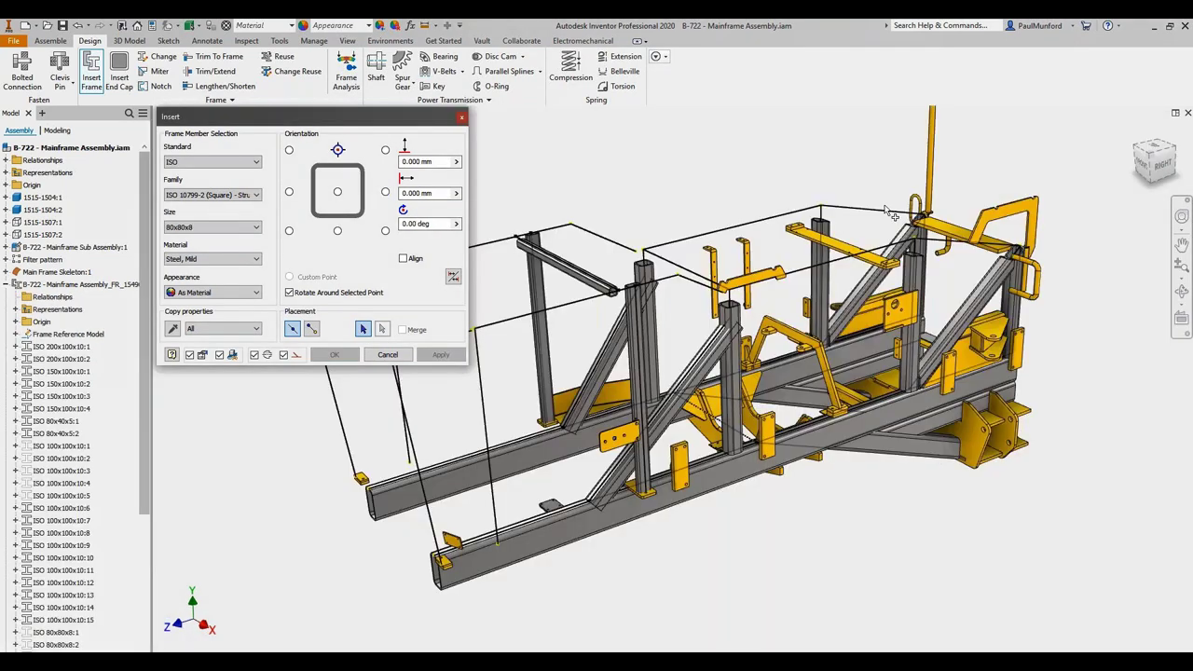
- Add five 80x80x8 members along the top skeleton edges
left_click(788, 217)
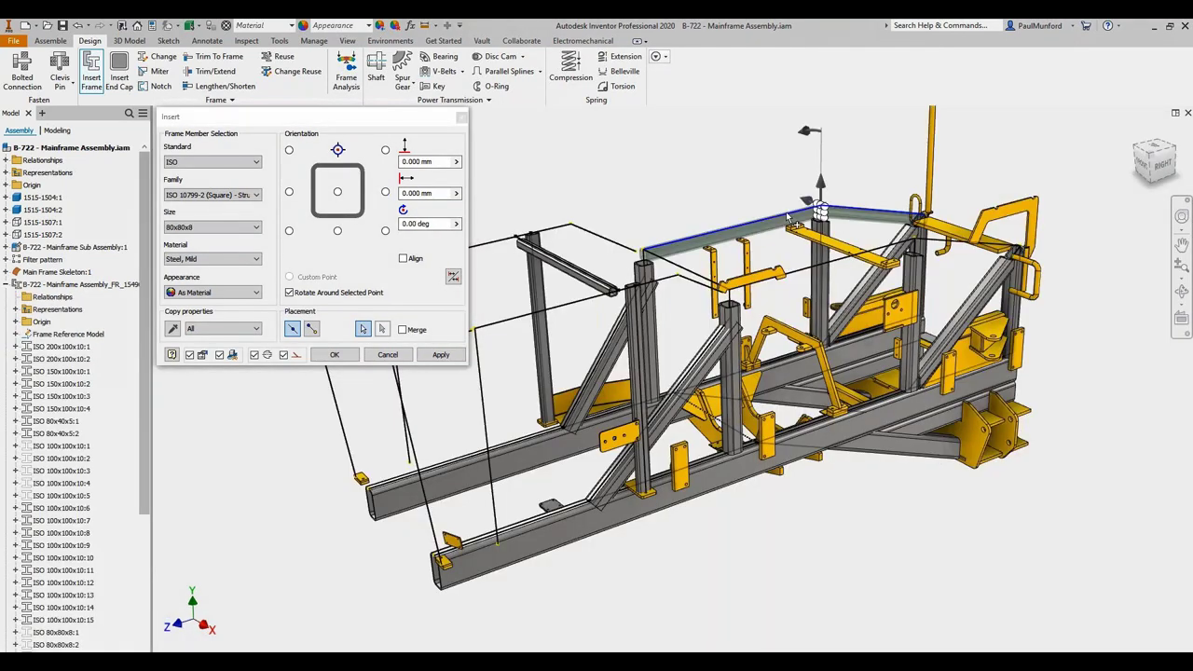
left_click(678, 268)
left_click(792, 273)
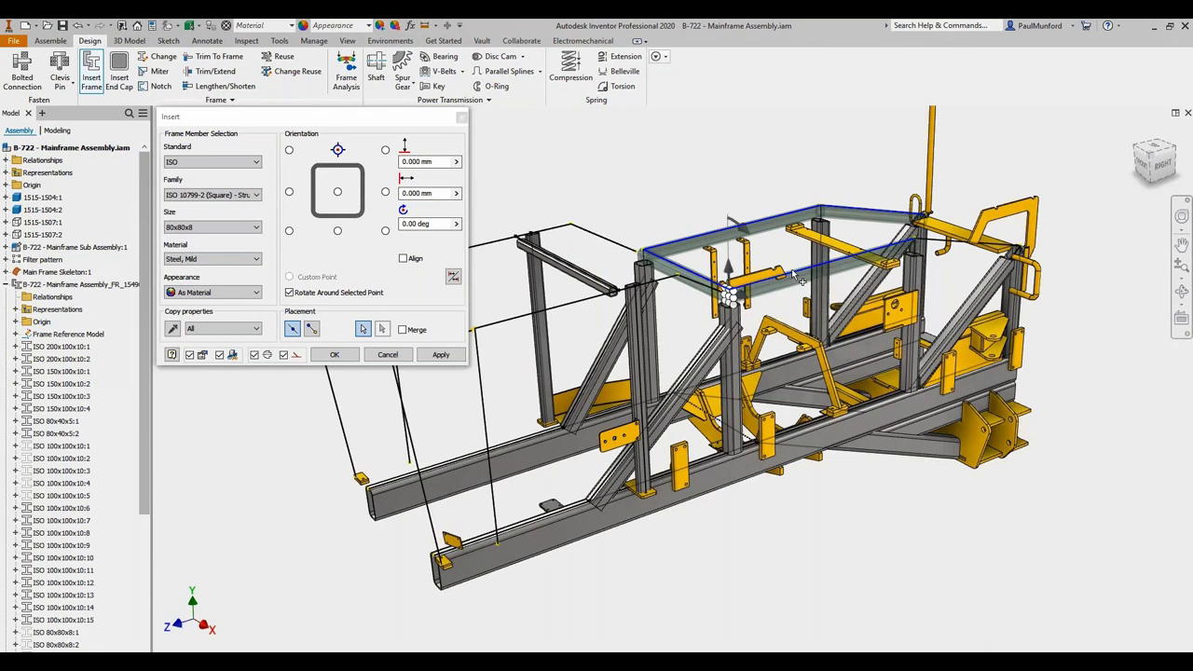
left_click(931, 243)
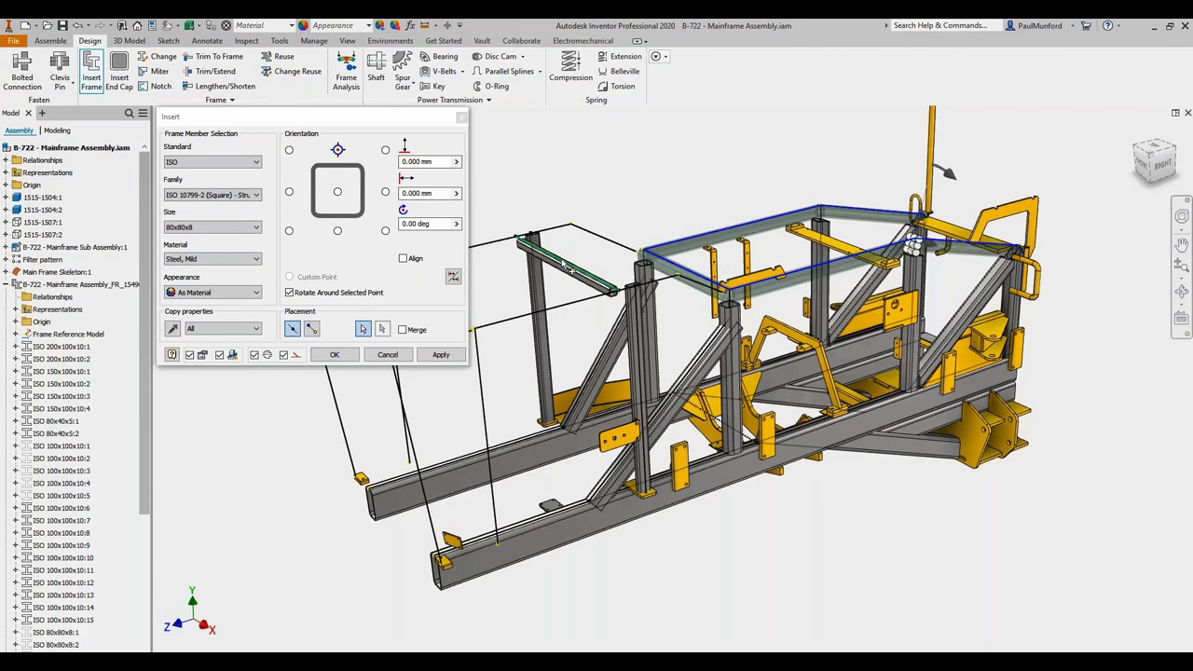
left_click(438, 355)
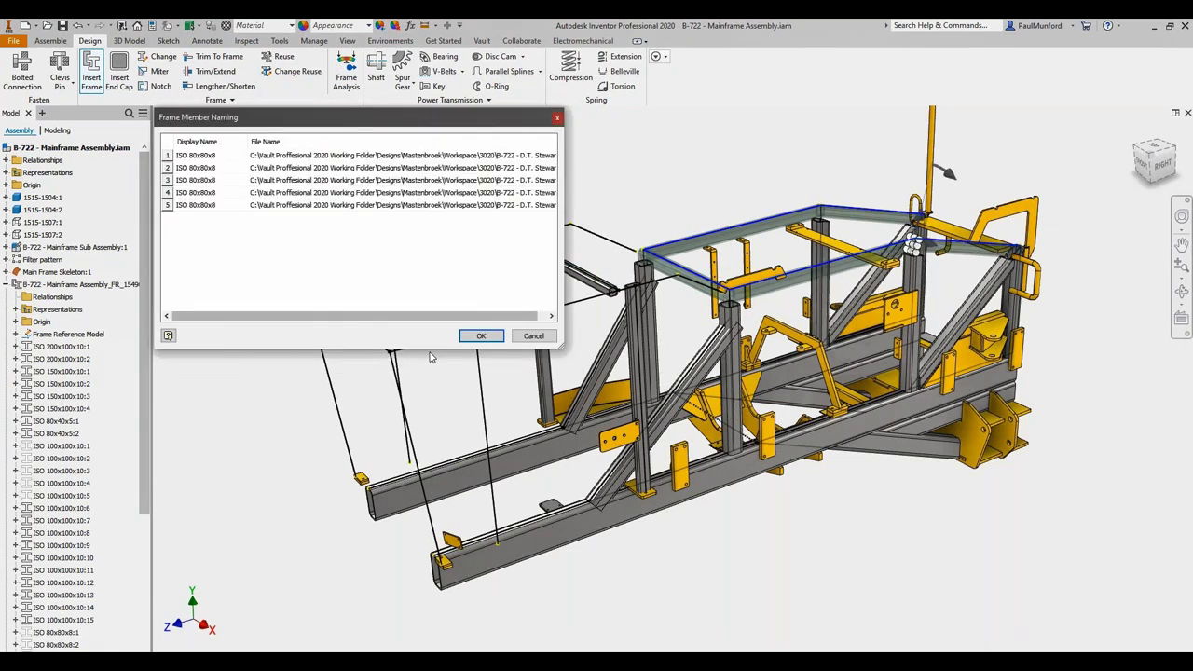
left_click(482, 338)
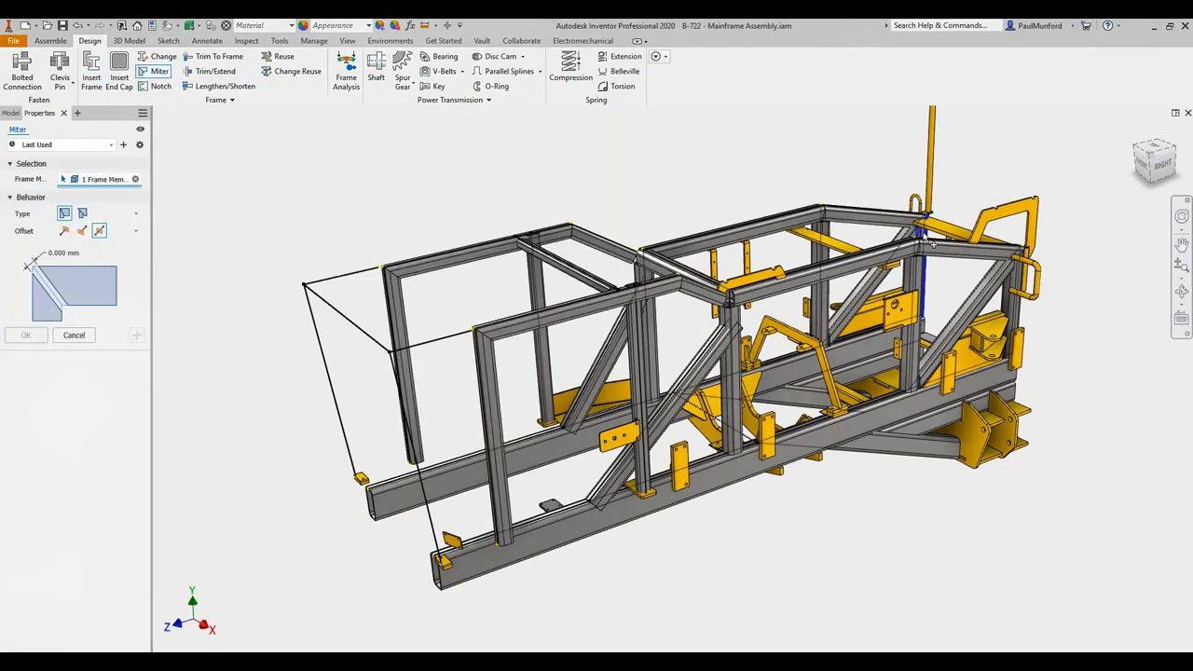
- Miter the four top rails with the right vertical post
left_click(886, 215)
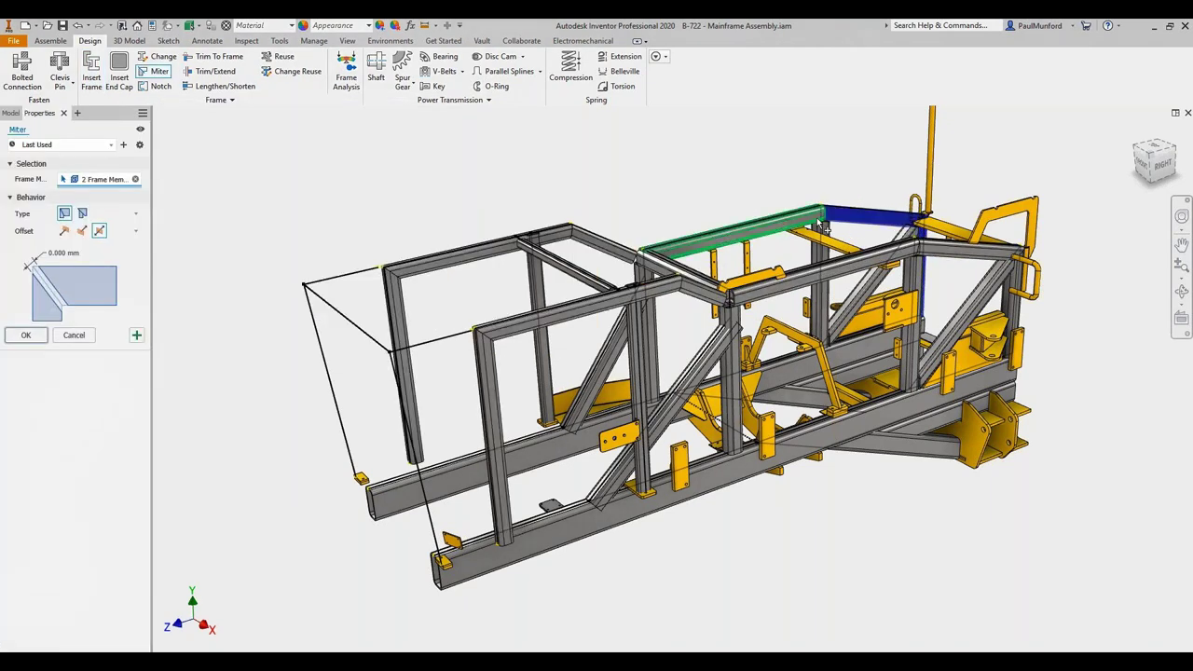
left_click(705, 270)
left_click(830, 272)
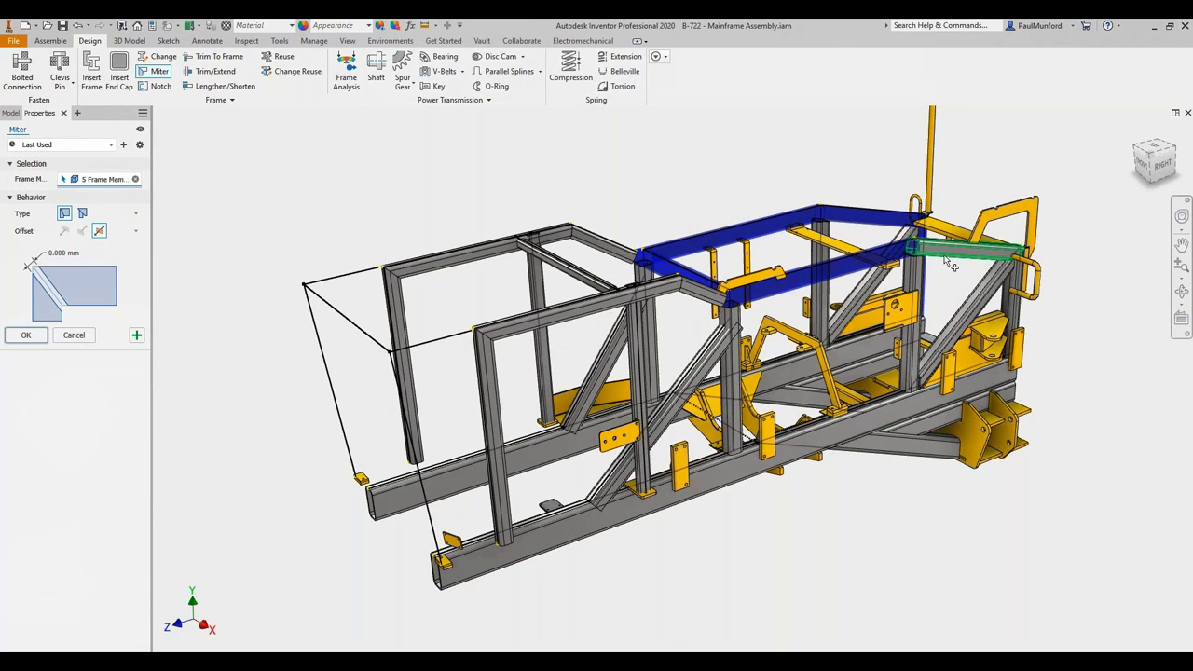
left_click(951, 267)
left_click(1016, 271)
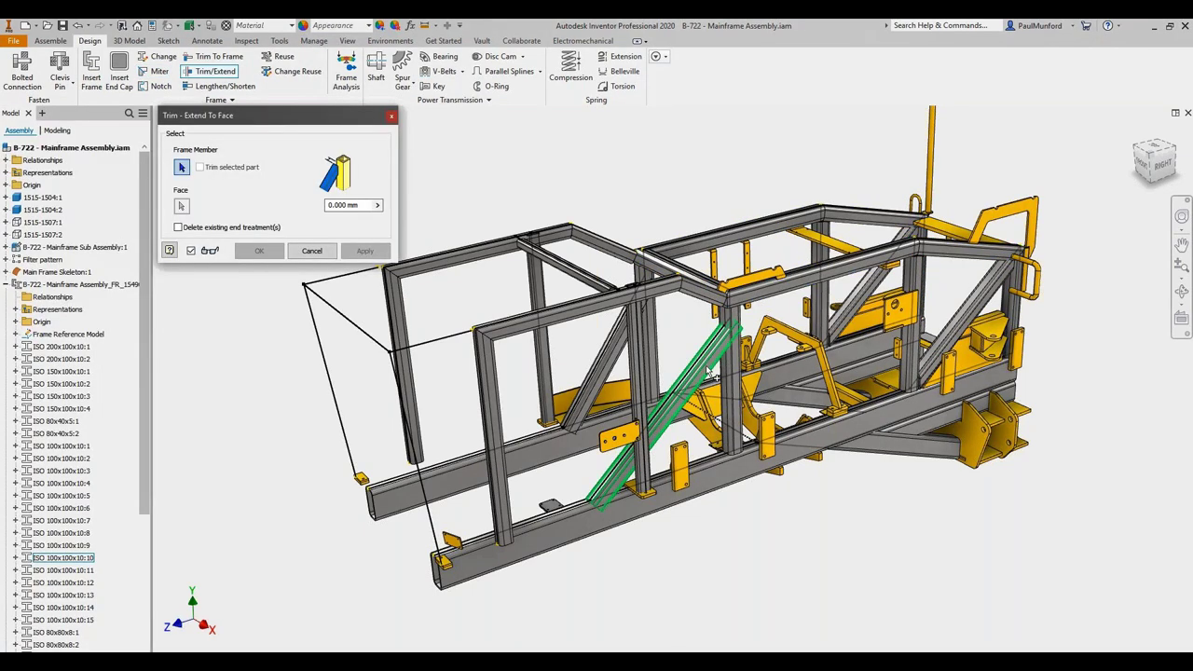
- Cap a vertical member's bottom face with a plate end cap
left_click(710, 371)
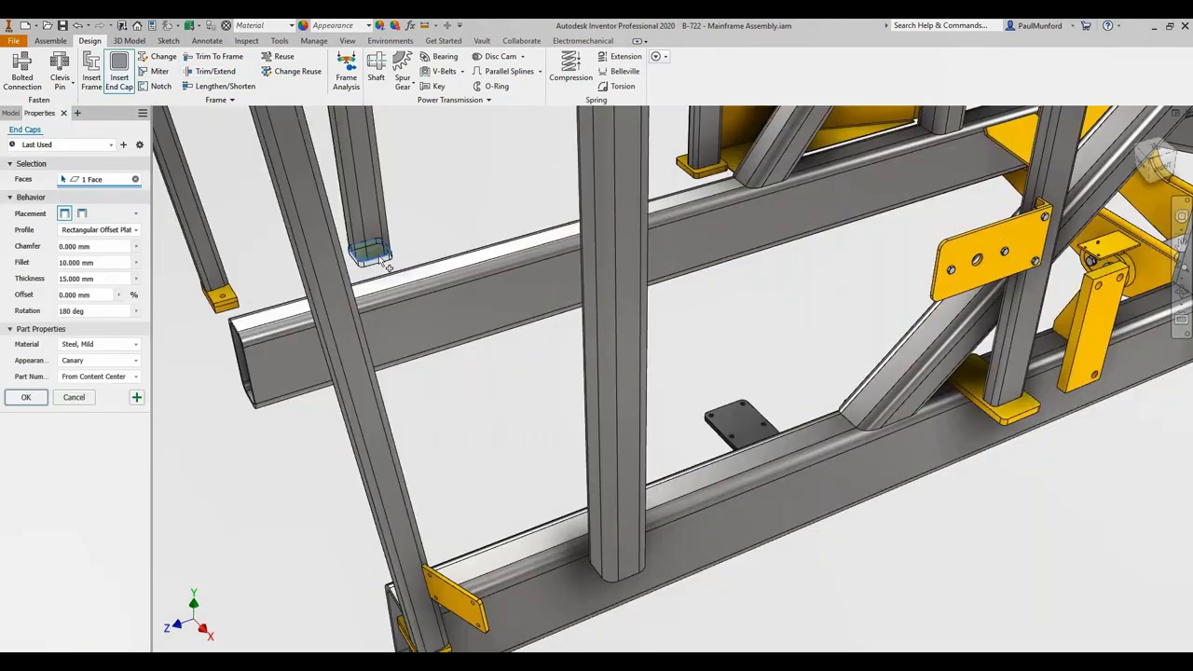
key("Return")
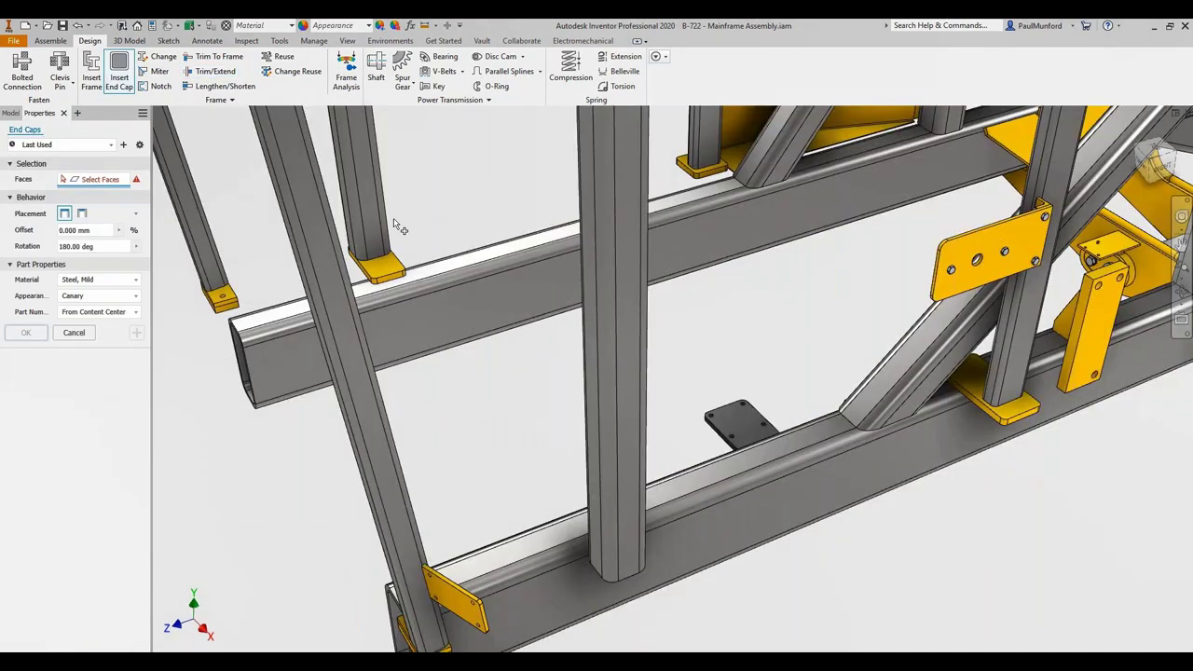
left_click(617, 563)
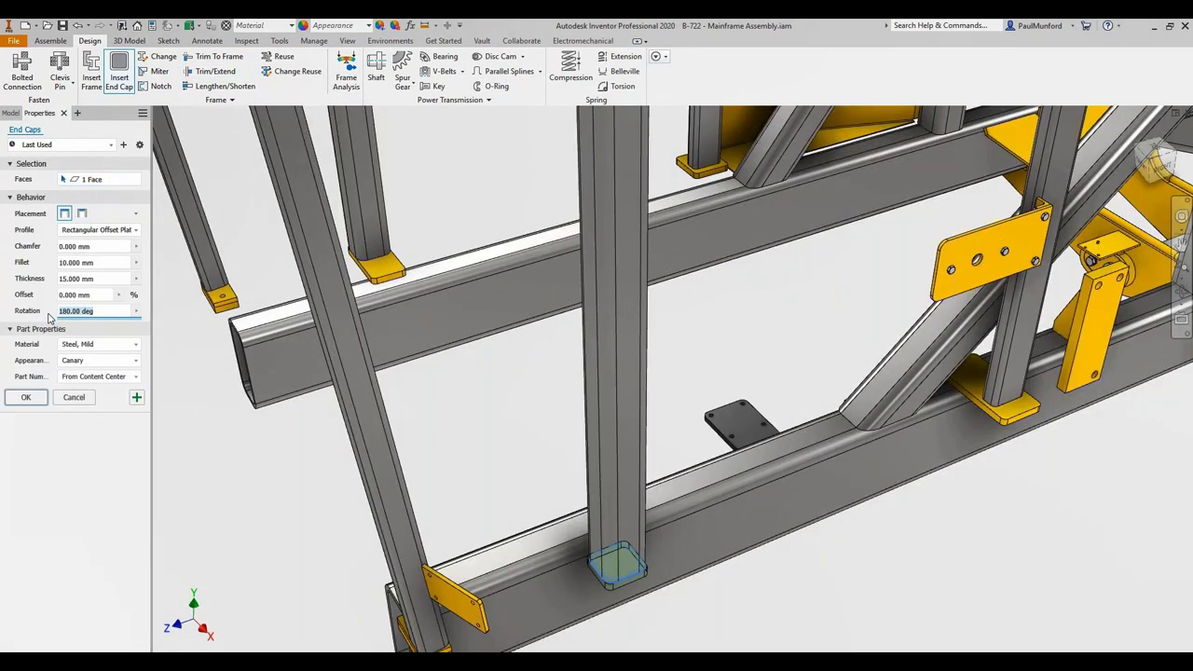
left_click(42, 400)
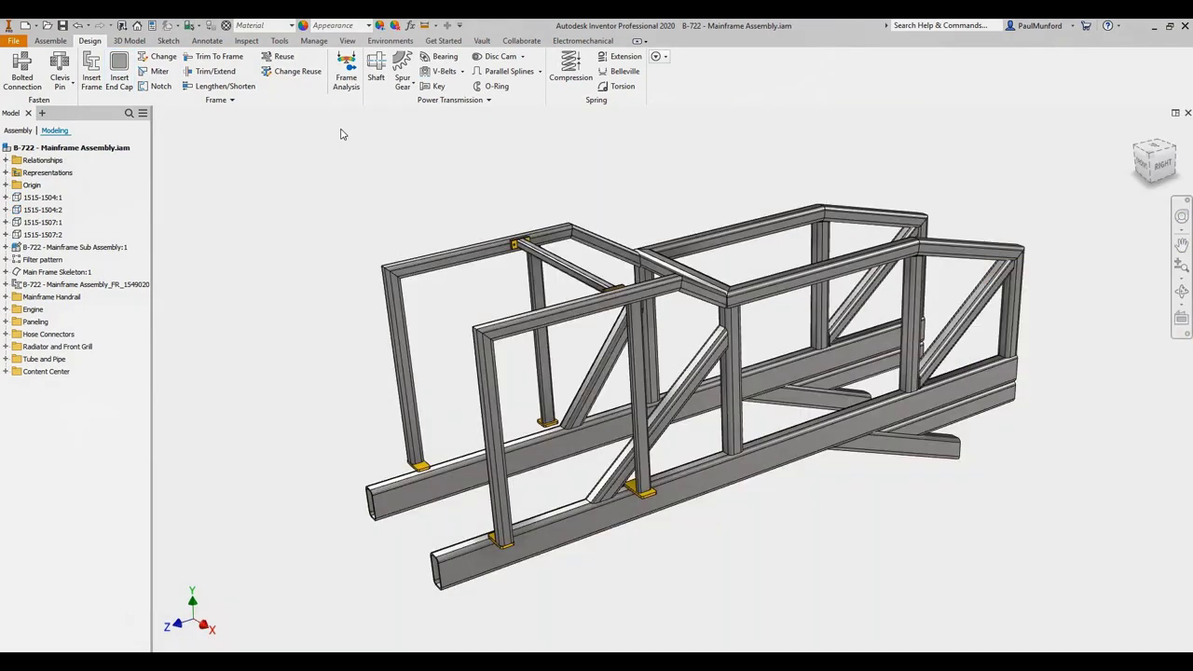
left_click(346, 86)
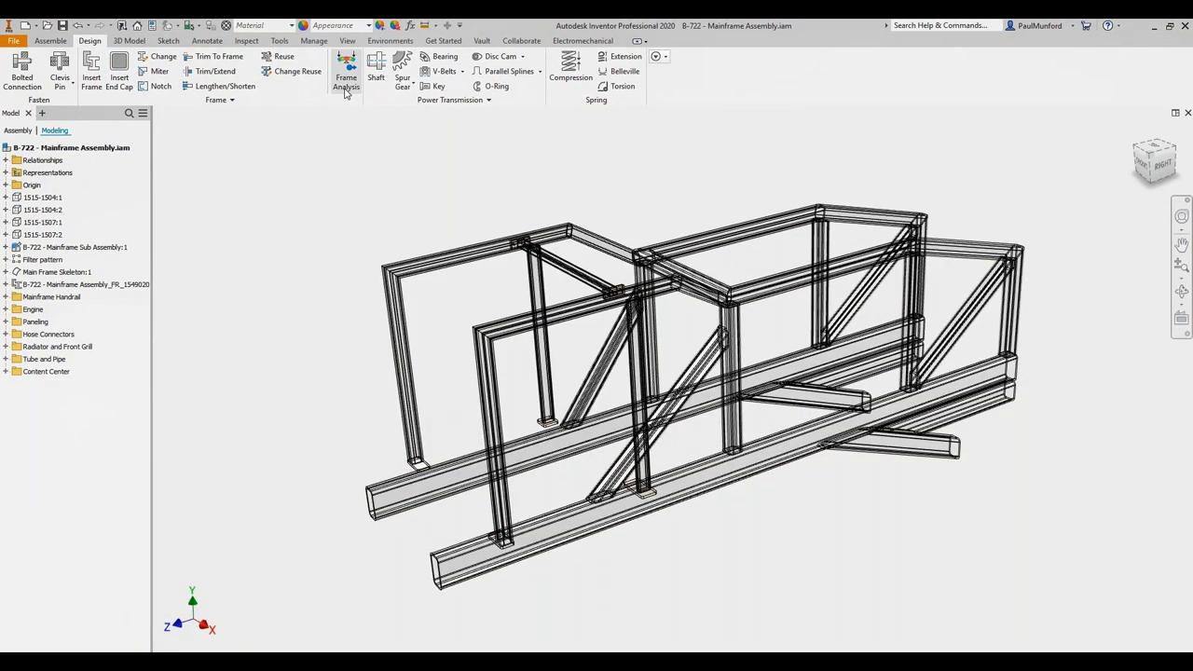
- Apply Fixed constraints to the four lower beam ends
right_click(261, 223)
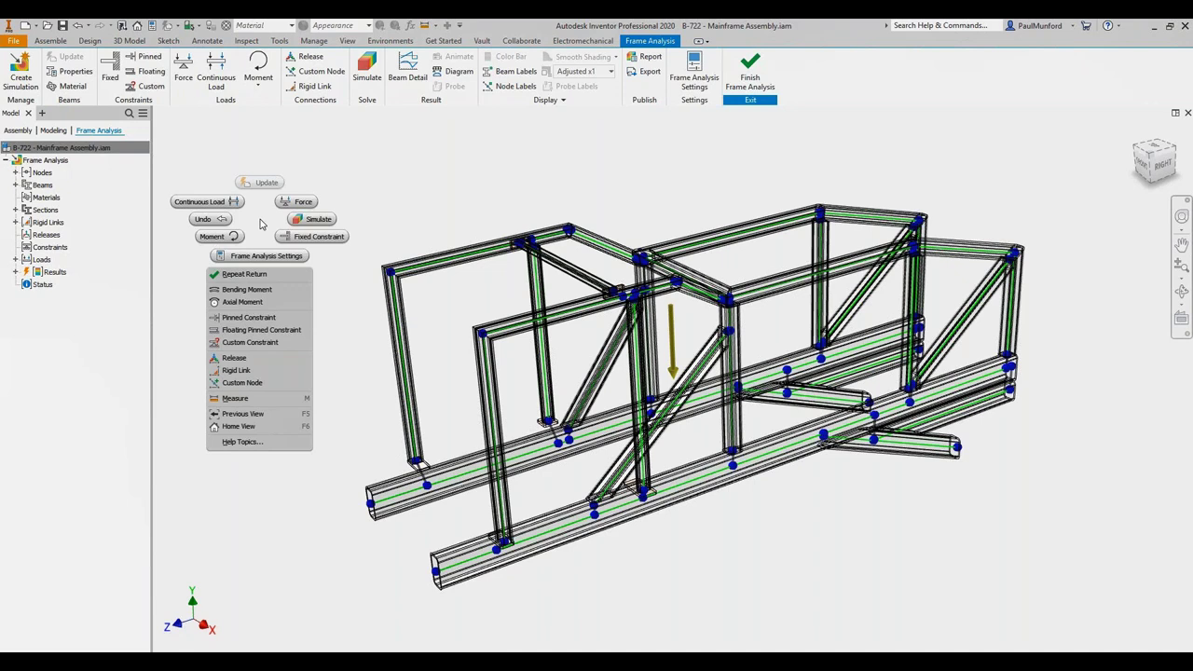
left_click(317, 236)
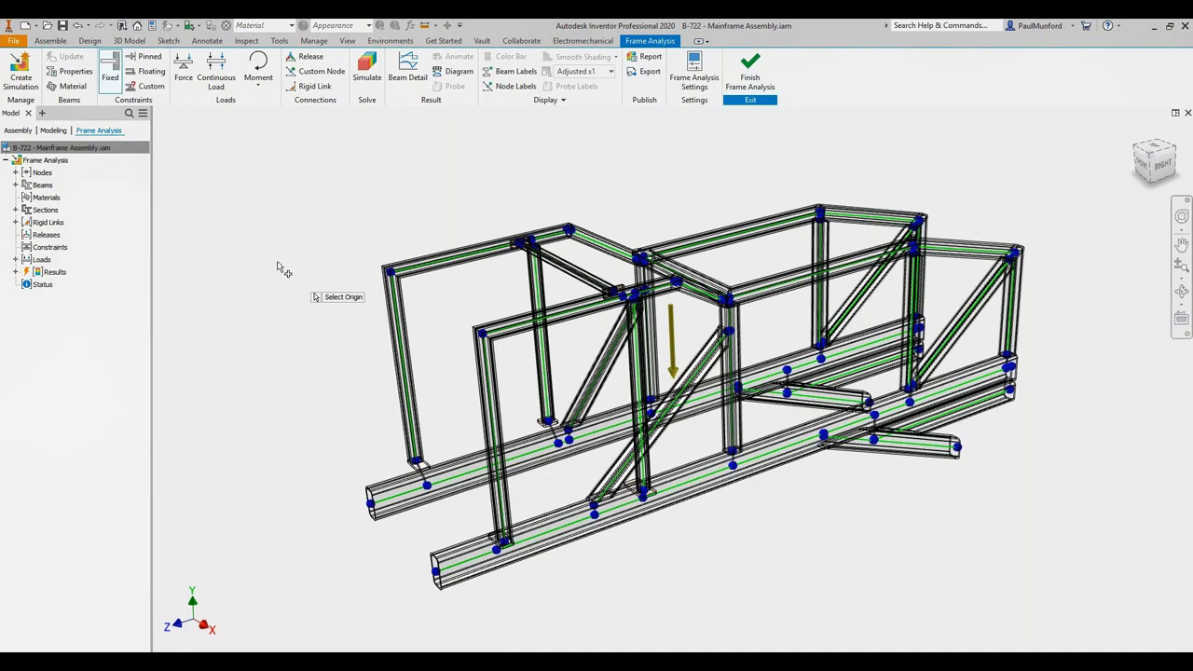
left_click(374, 511)
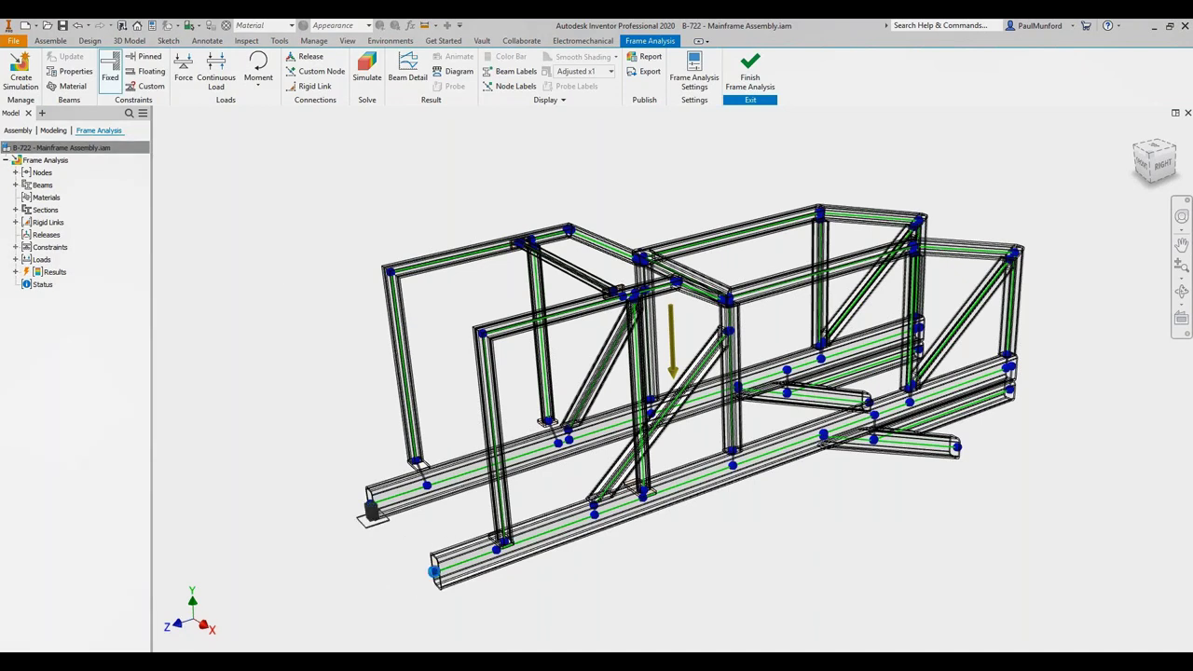
left_click(434, 571)
left_click(869, 402)
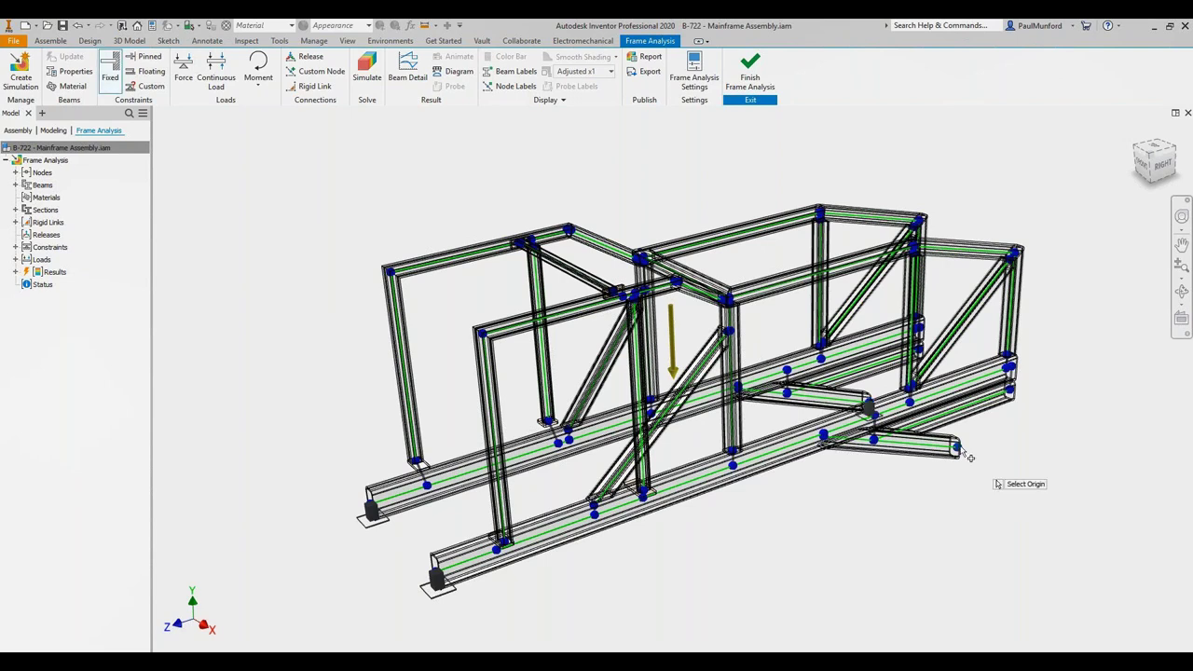
left_click(958, 450)
- Apply continuous loads of 100000 to the two long beams
right_click(1011, 507)
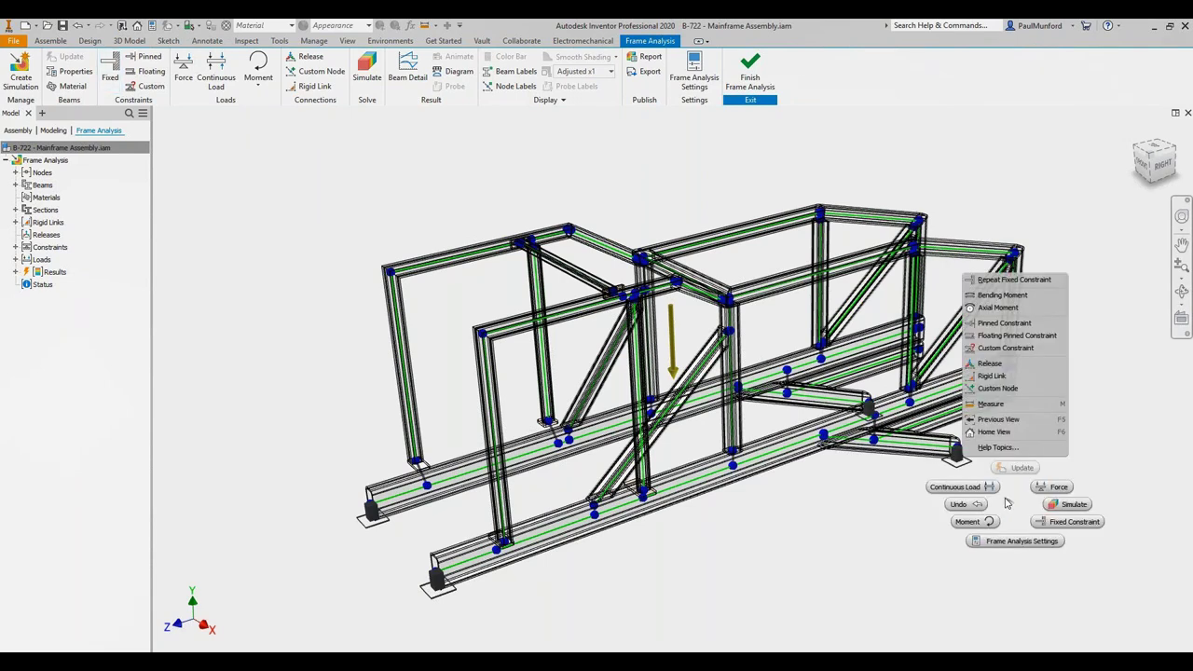
left_click(961, 487)
left_click(975, 388)
type("100000")
right_click(974, 387)
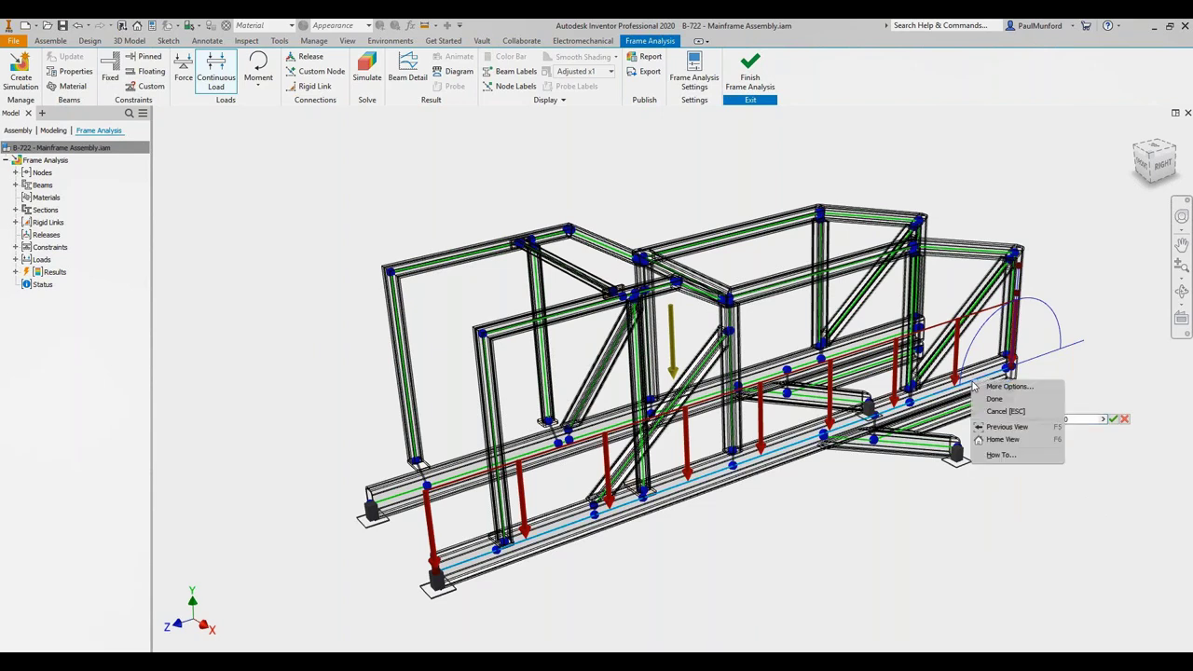
left_click(995, 399)
left_click(893, 343)
type("100000")
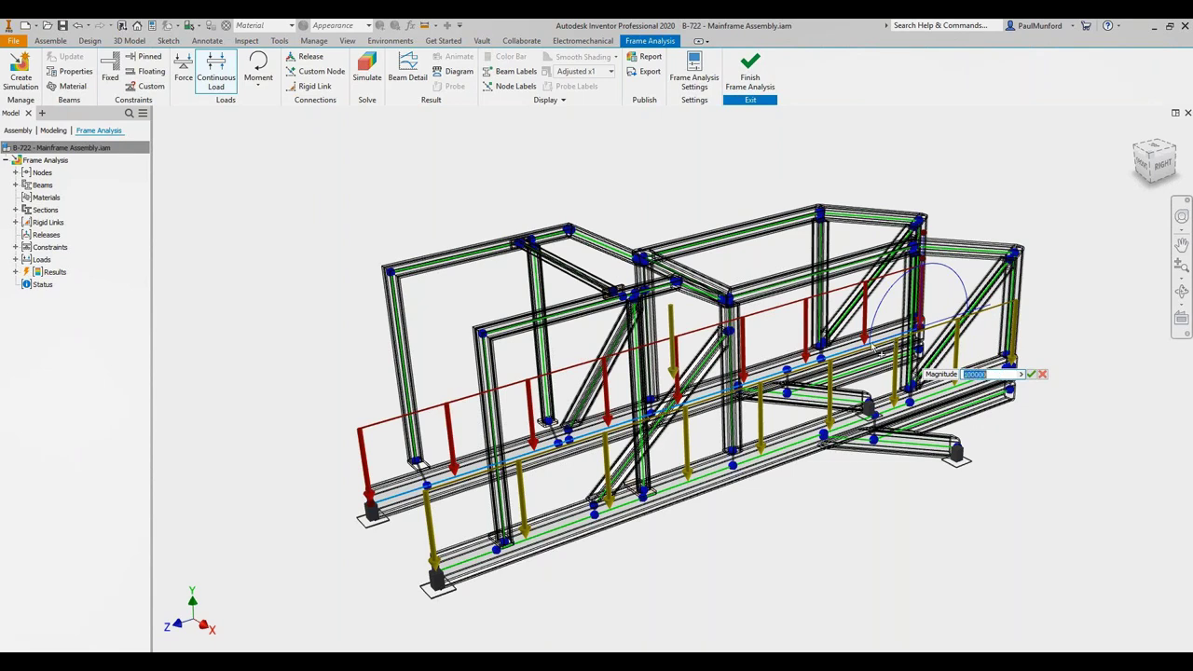
key("Return")
key("Escape")
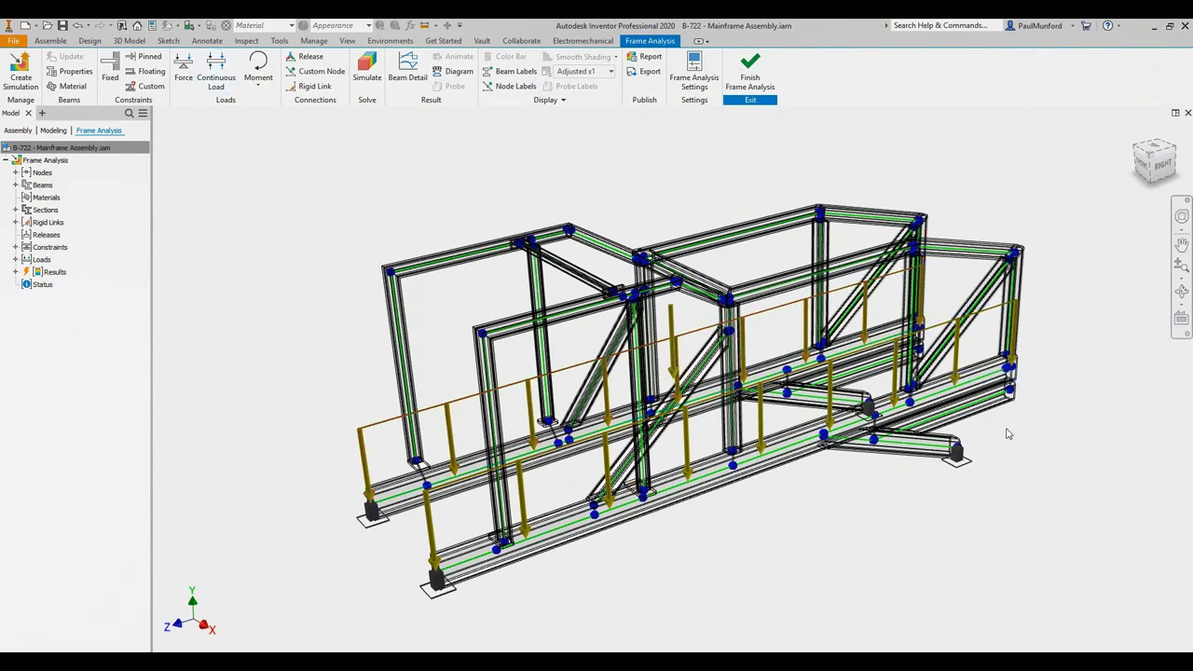
- Run the frame simulation and animate the displacement results
right_click(241, 177)
left_click(290, 176)
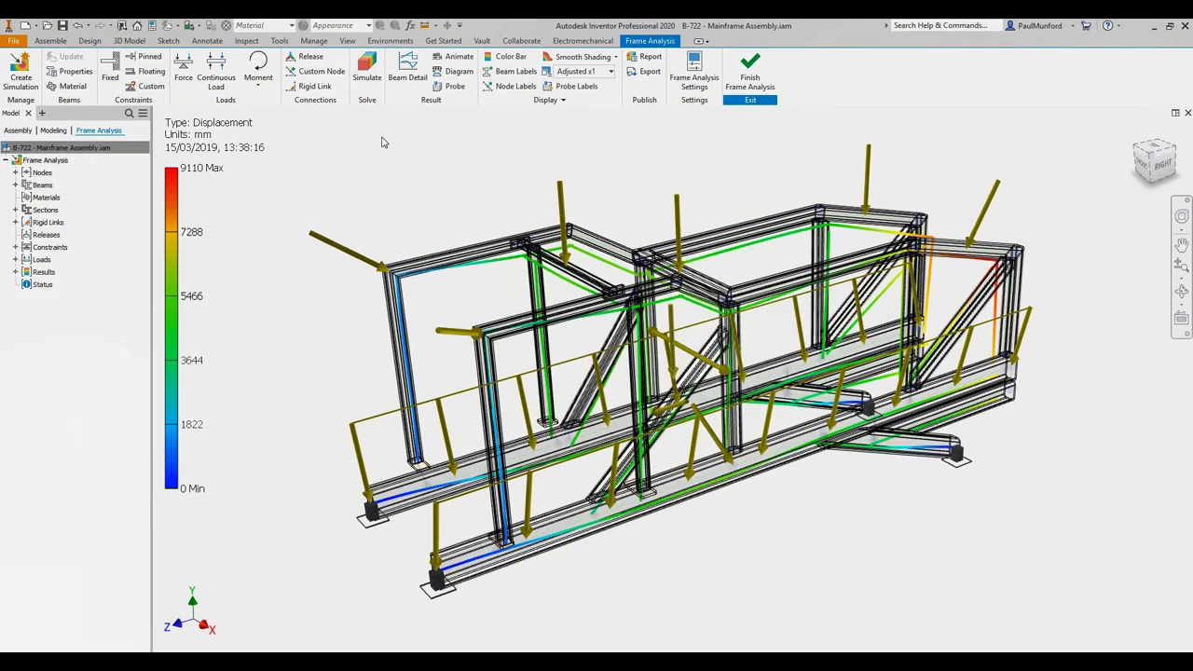
left_click(459, 57)
left_click(360, 146)
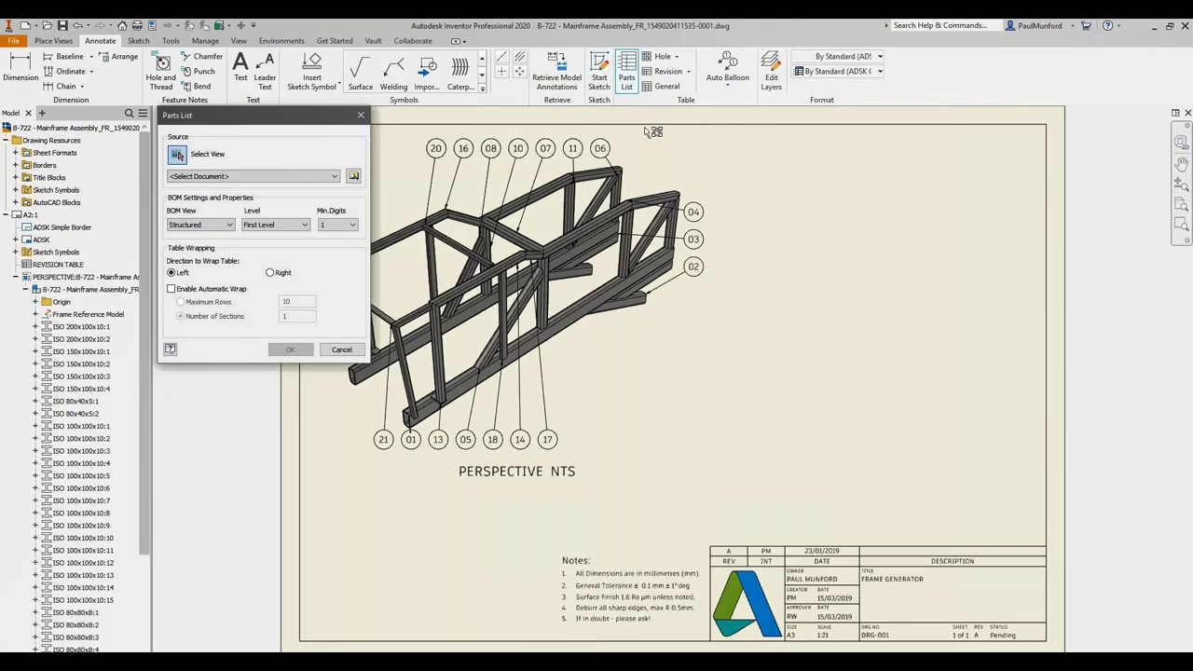
- Create an ADSK Materials List parts list from the PERSPECTIVE NTS view, placed at top right
left_click(653, 161)
left_click(879, 71)
left_click(864, 131)
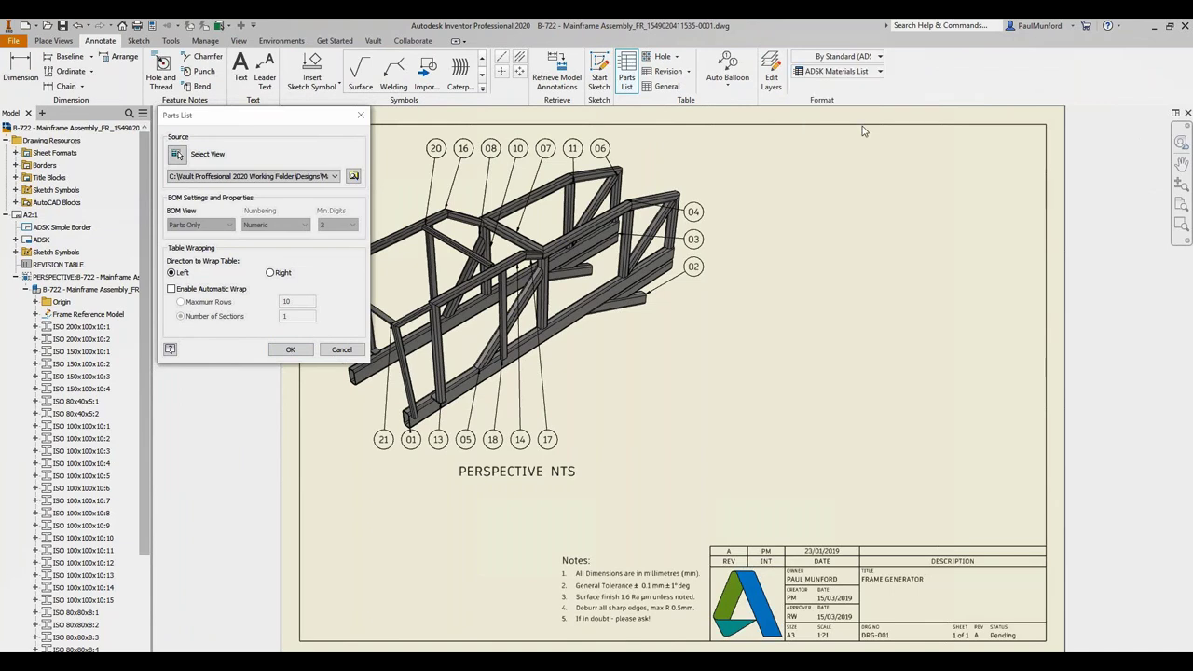
right_click(864, 168)
left_click(920, 165)
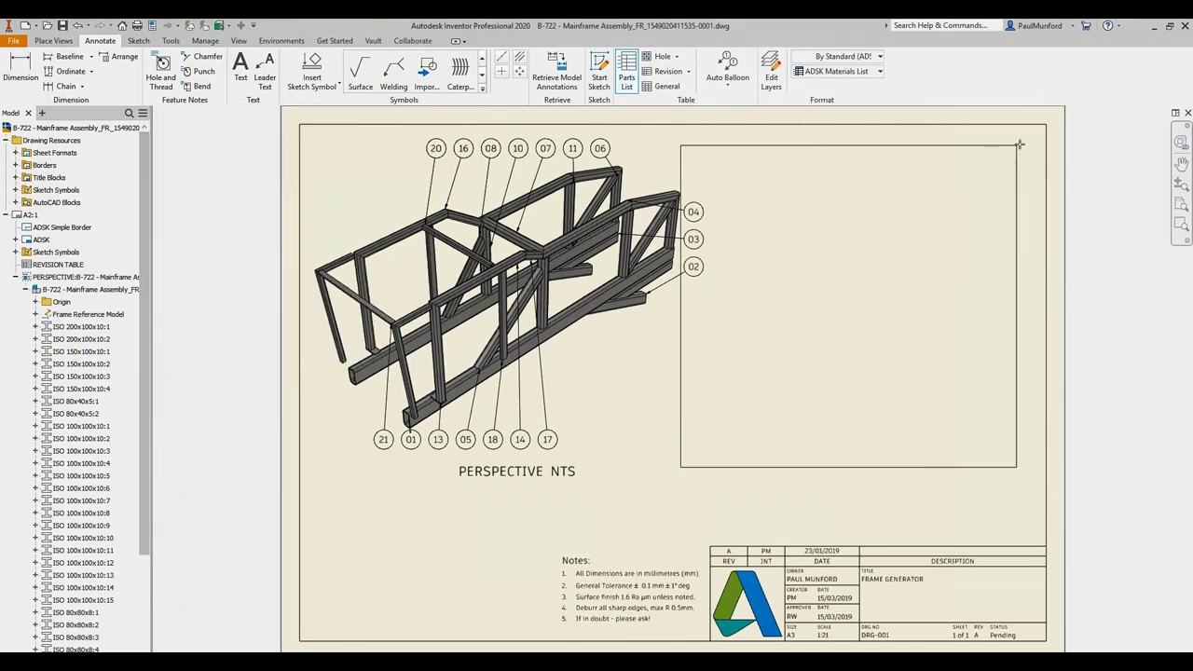
left_click(1046, 125)
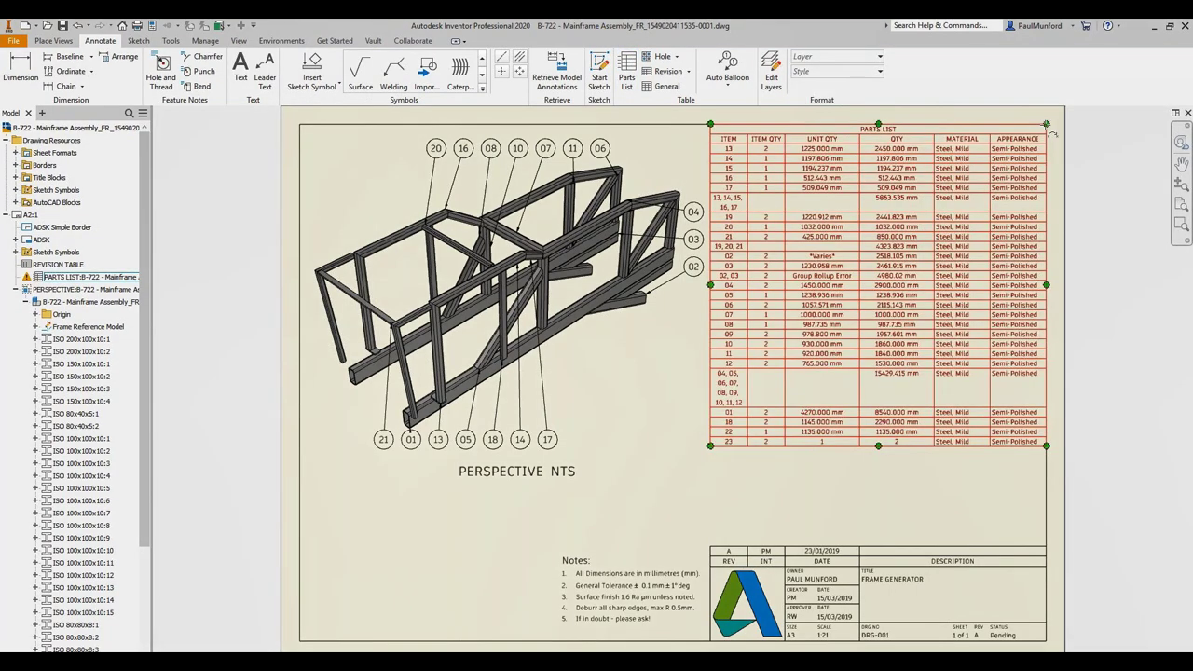
left_click(1055, 127)
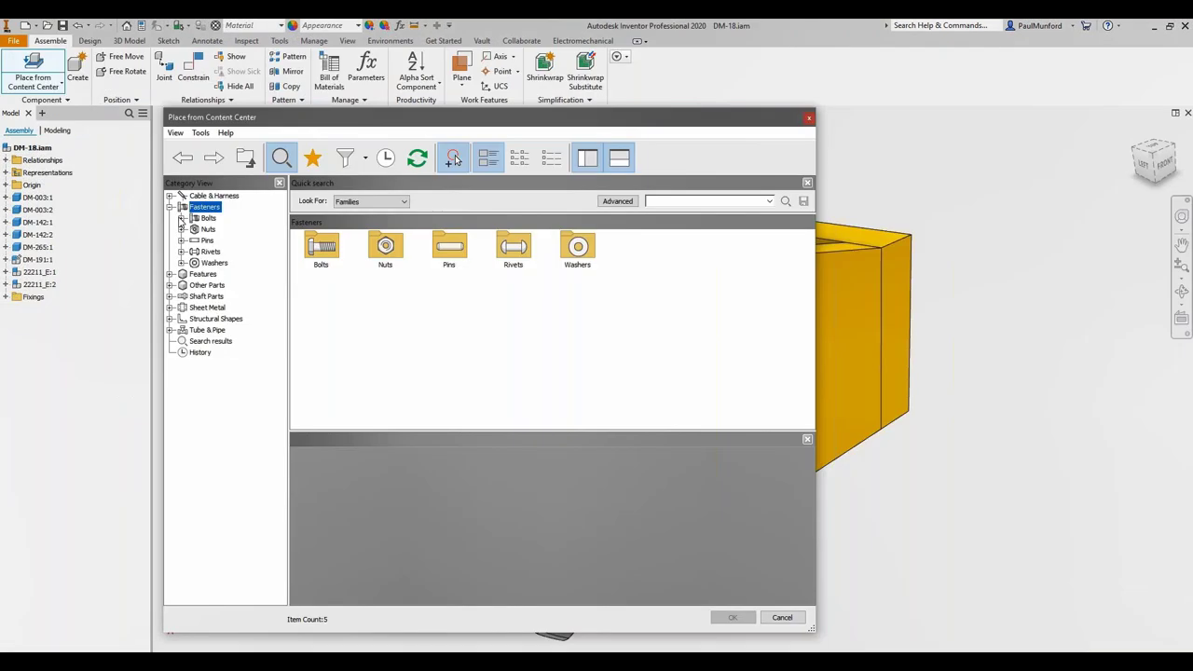
- Filter Content Center countersunk bolts to ISO and choose the ISO 2009 countersunk screw
left_click(184, 218)
left_click(217, 231)
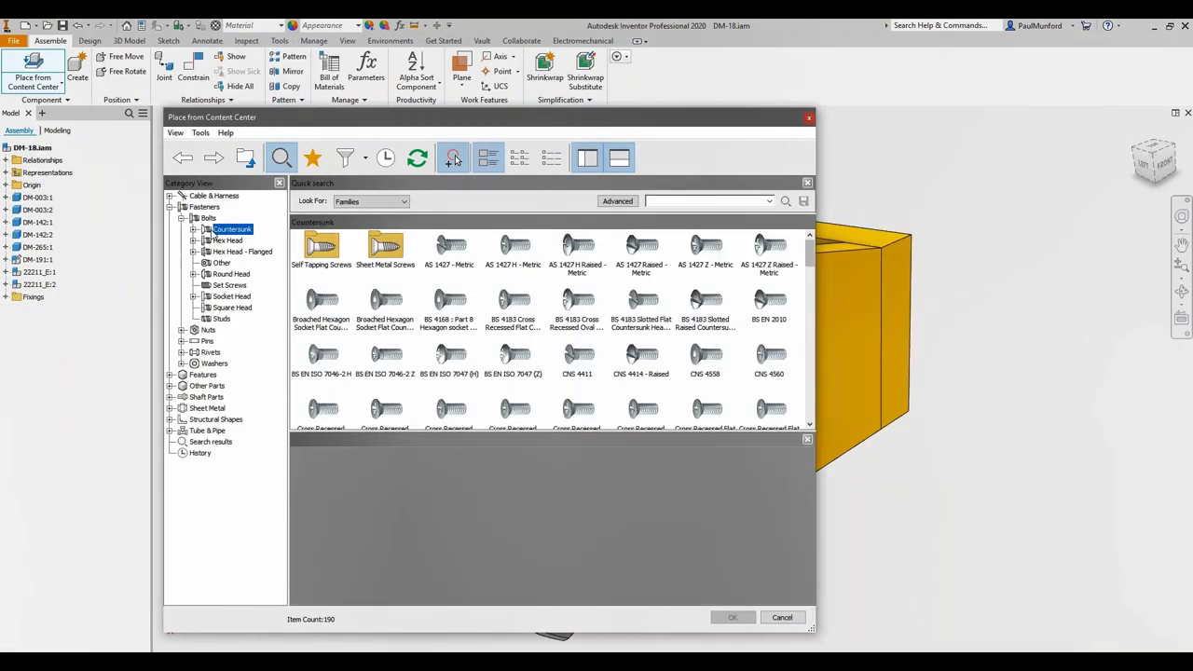
left_click(346, 157)
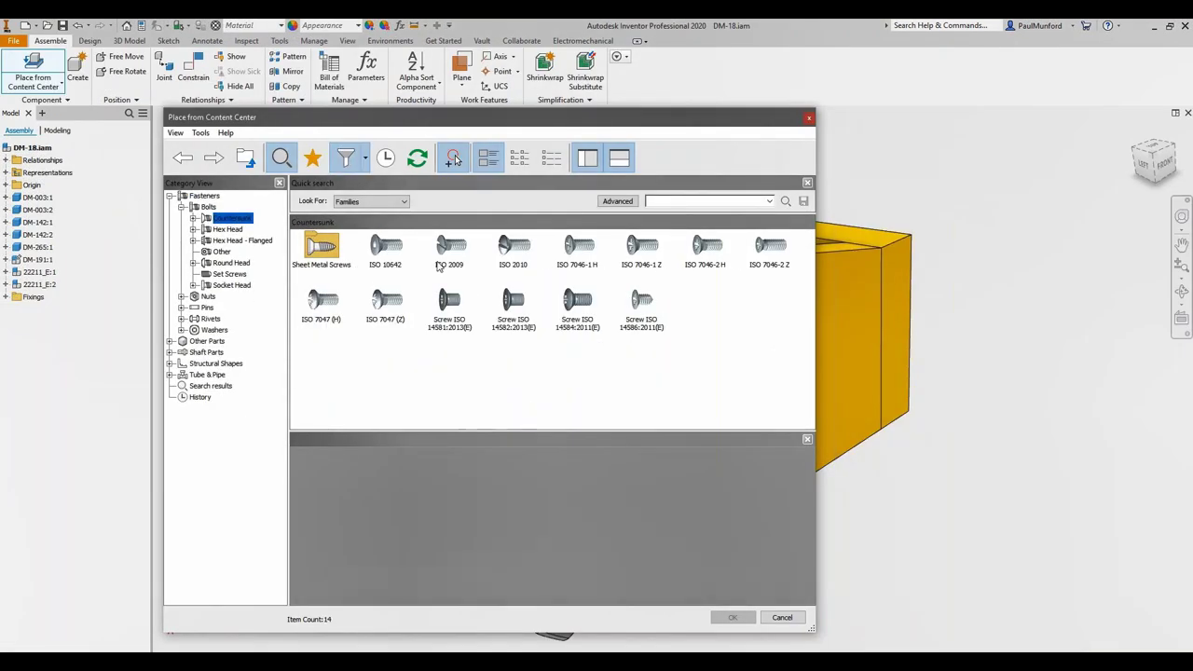
left_click(440, 261)
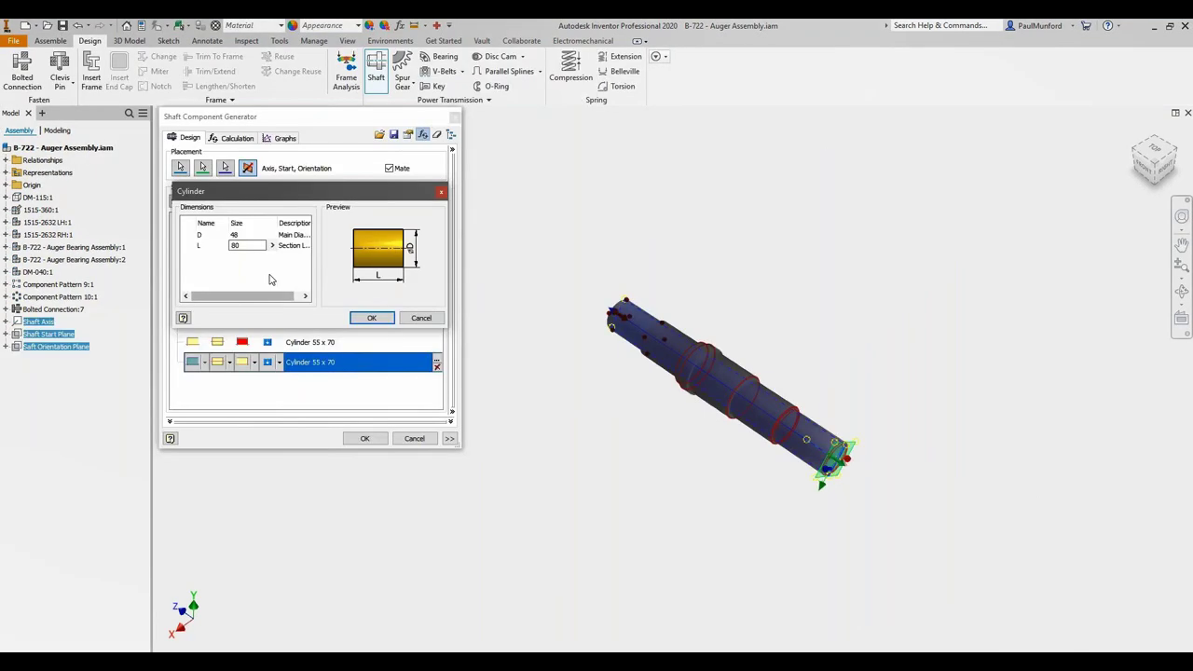
- Set the last shaft section to a cylinder
left_click(371, 318)
left_click(204, 361)
left_click(213, 411)
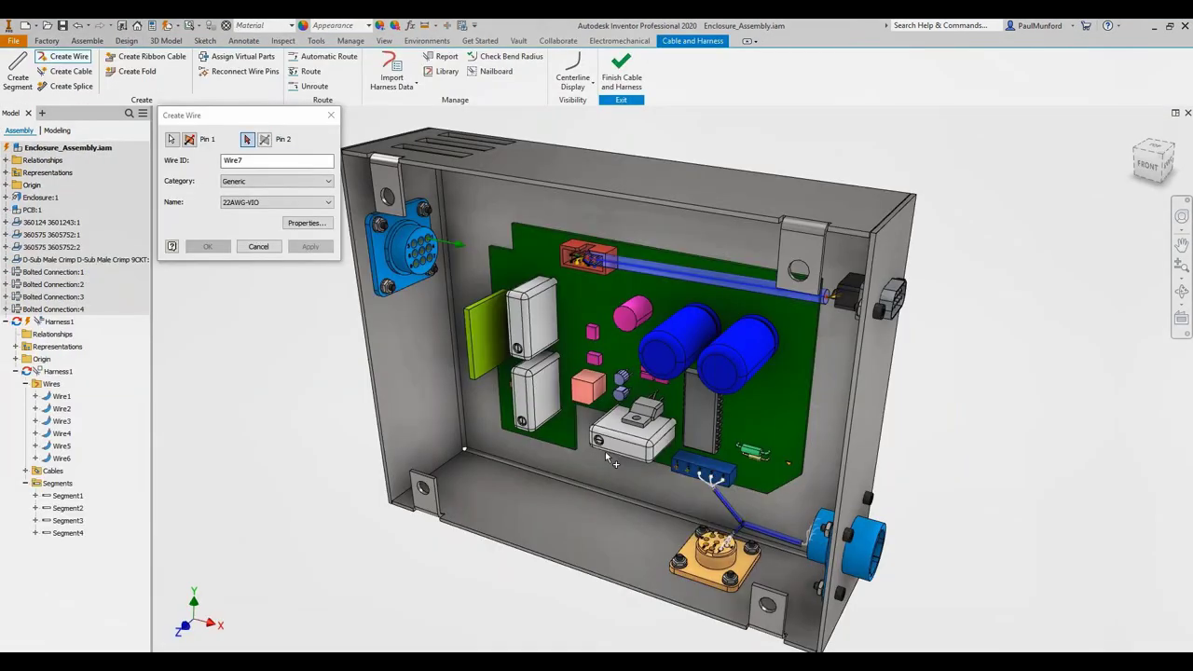
- Create Wire7 from a pin on the blue header to the chosen pin
left_click(678, 466)
right_click(678, 467)
left_click(698, 475)
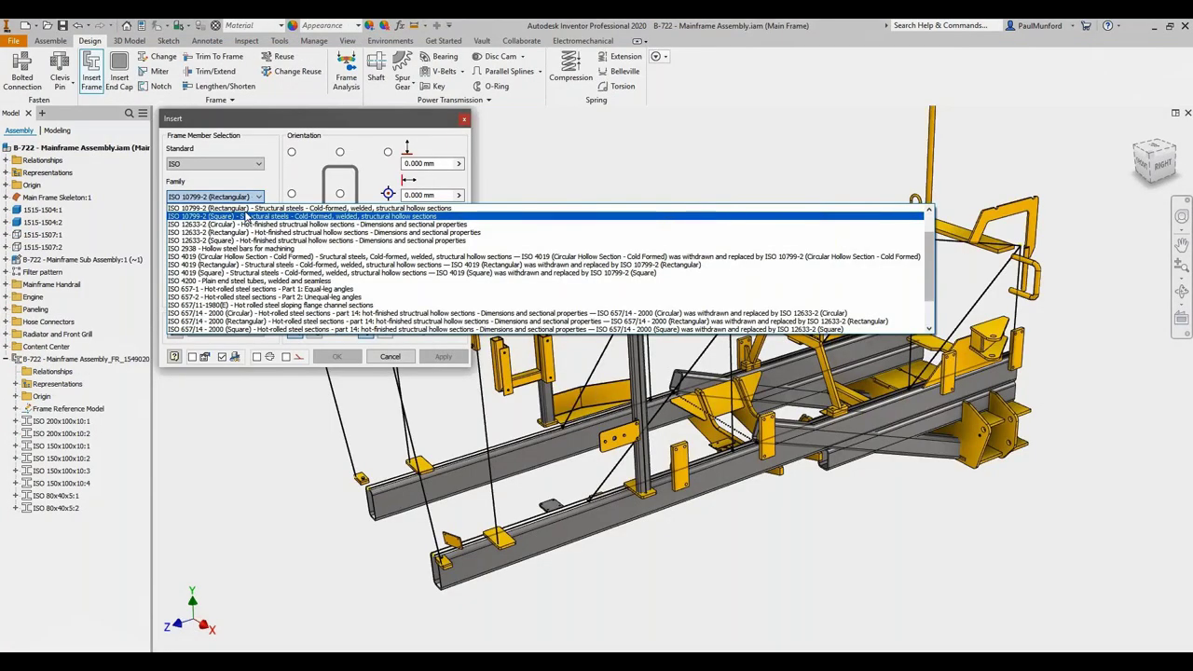
- Place an ISO 10799-2 100x100x10 square tube frame member along the top edge
left_click(224, 206)
left_click(245, 230)
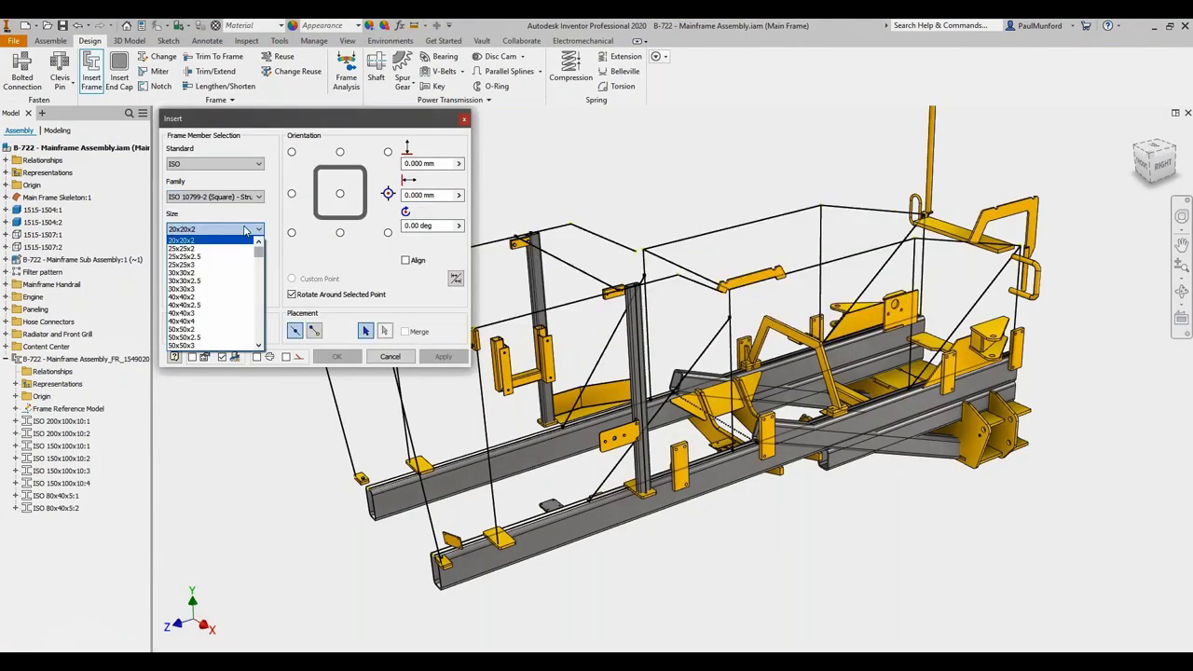
left_click_drag(259, 251, 262, 277)
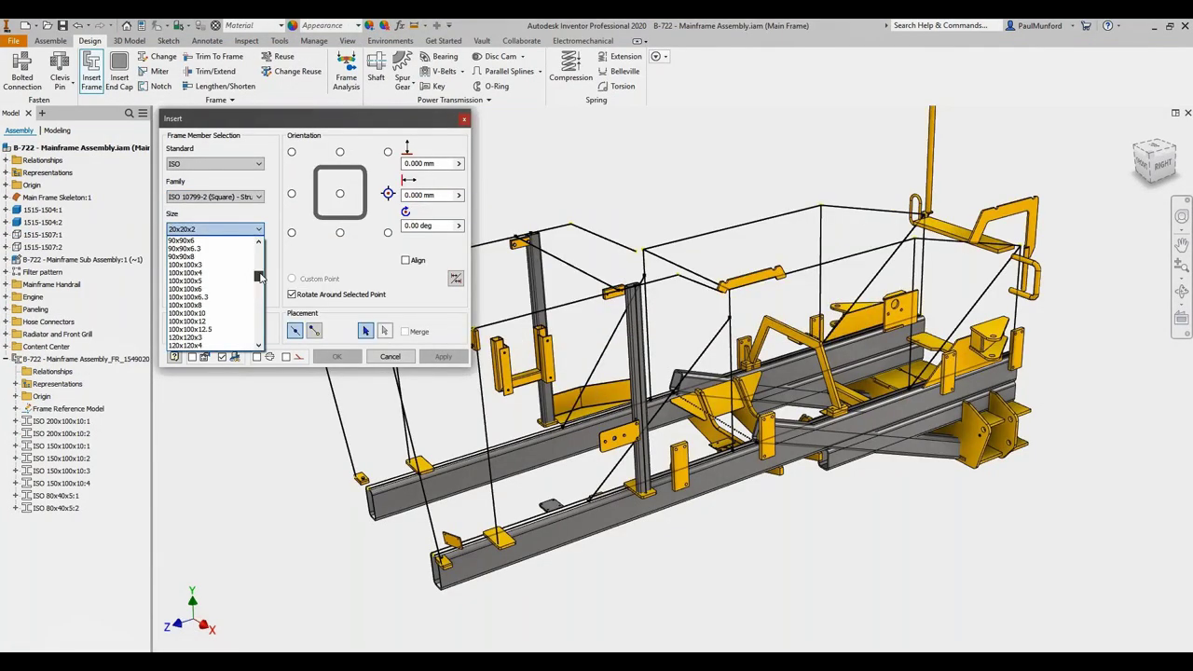
left_click(227, 313)
left_click(732, 228)
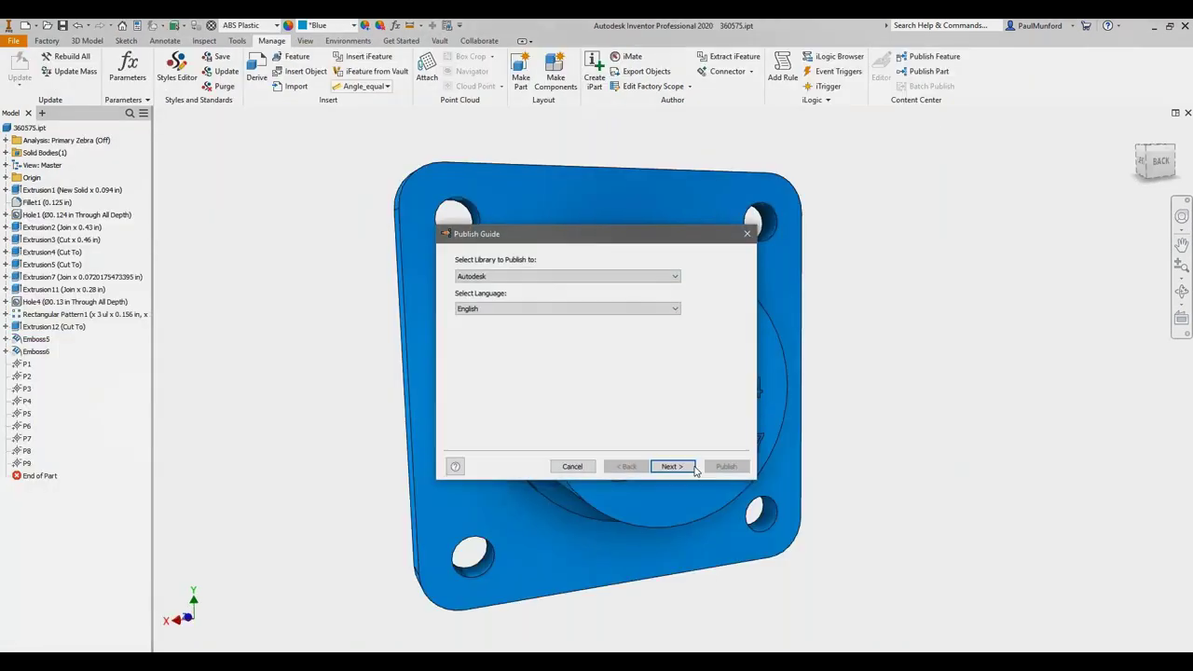
- Choose the 360575 connector and place it into the enclosure
left_click(688, 467)
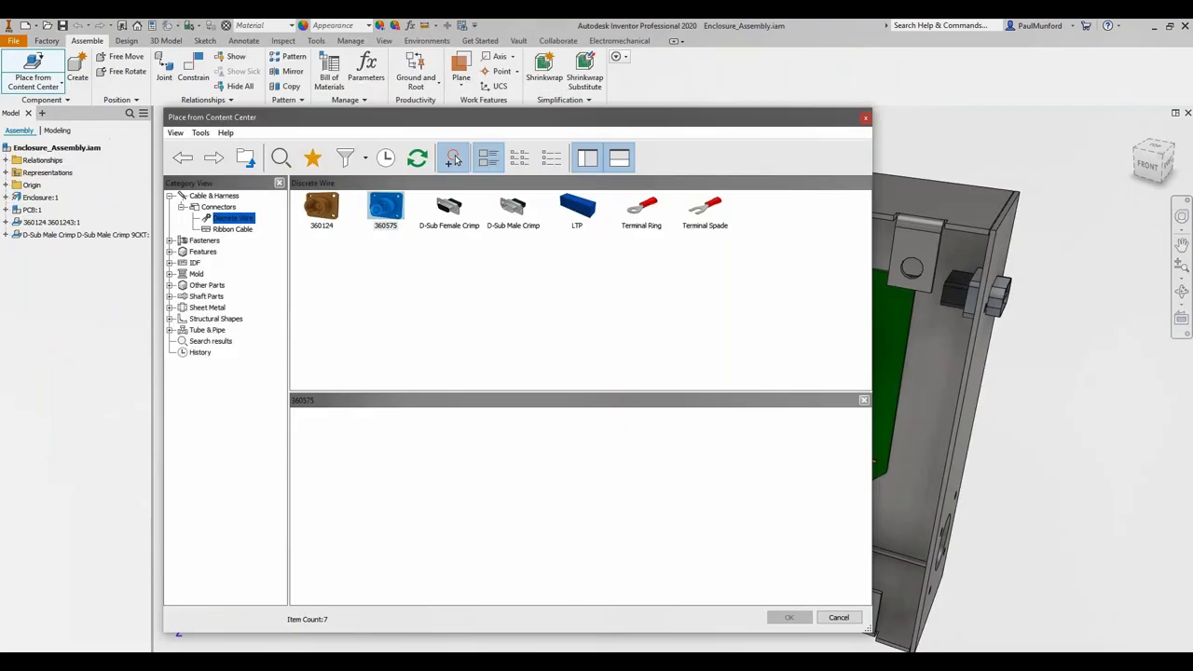
left_click(377, 216)
left_click(788, 617)
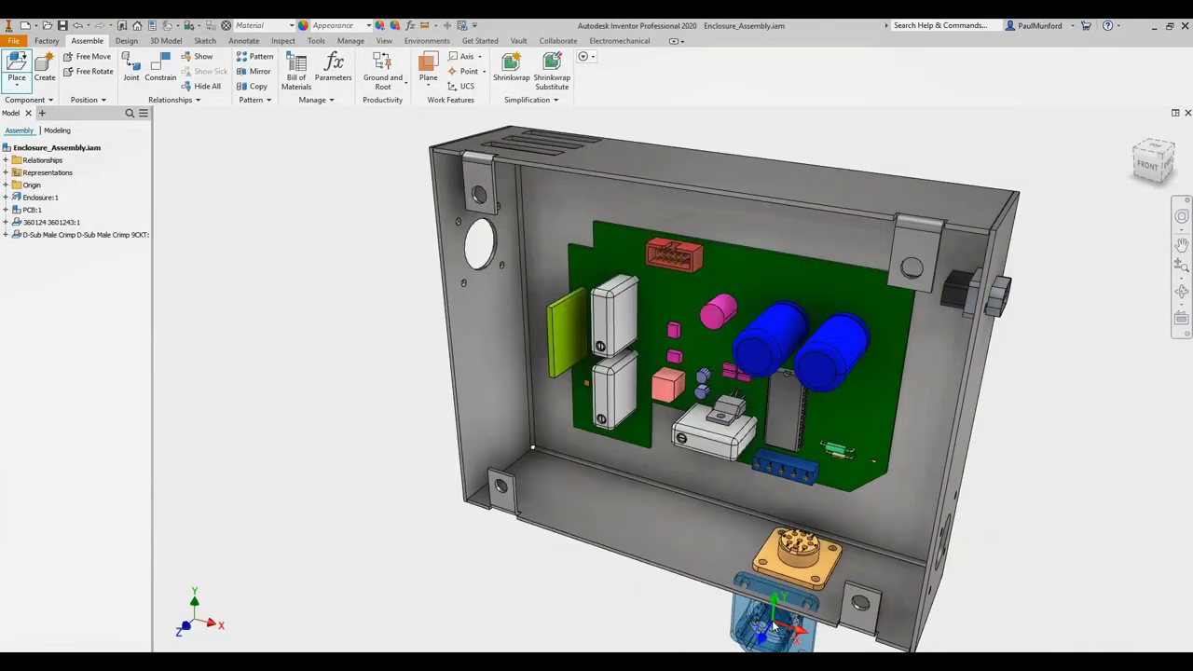
left_click(352, 369)
right_click(352, 368)
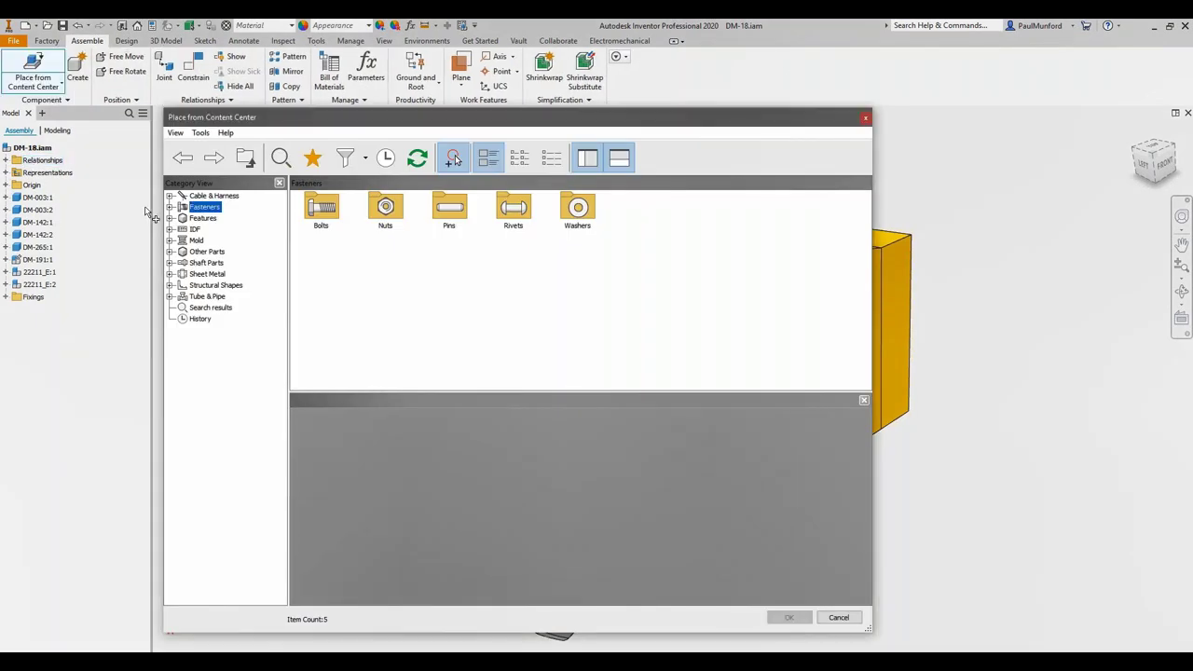
- Pick the ISO 7047 (Z) countersunk bolt from Content Center Fasteners and begin placing it
left_click(170, 207)
left_click(182, 218)
left_click(231, 230)
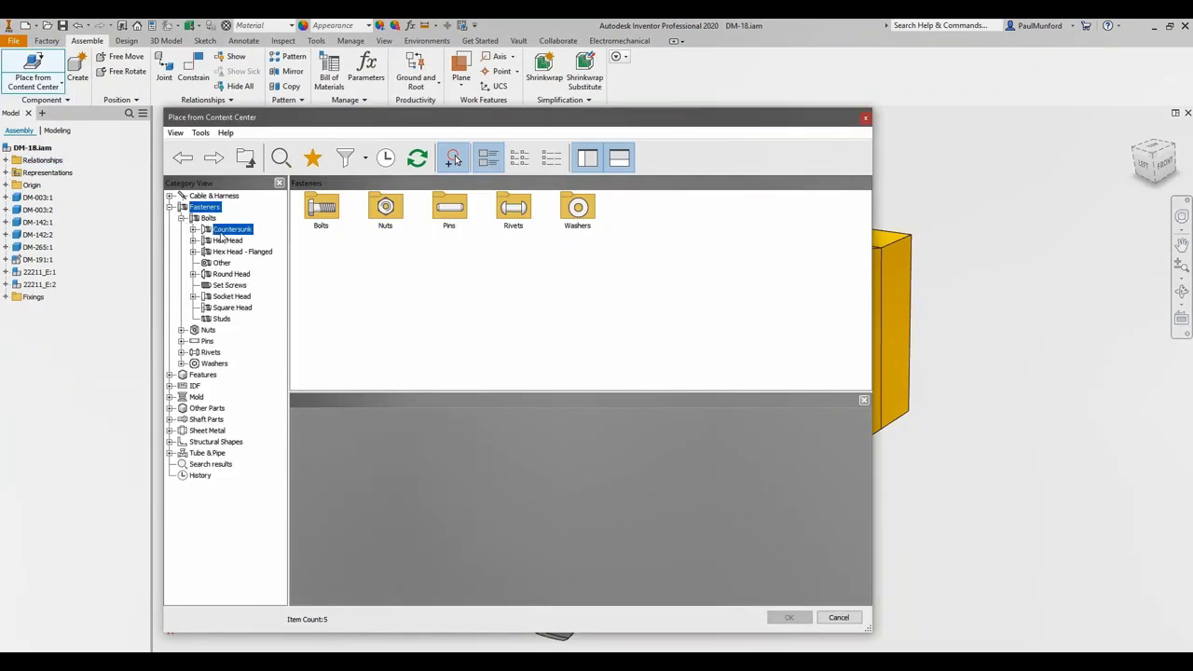
left_click(365, 158)
left_click(353, 237)
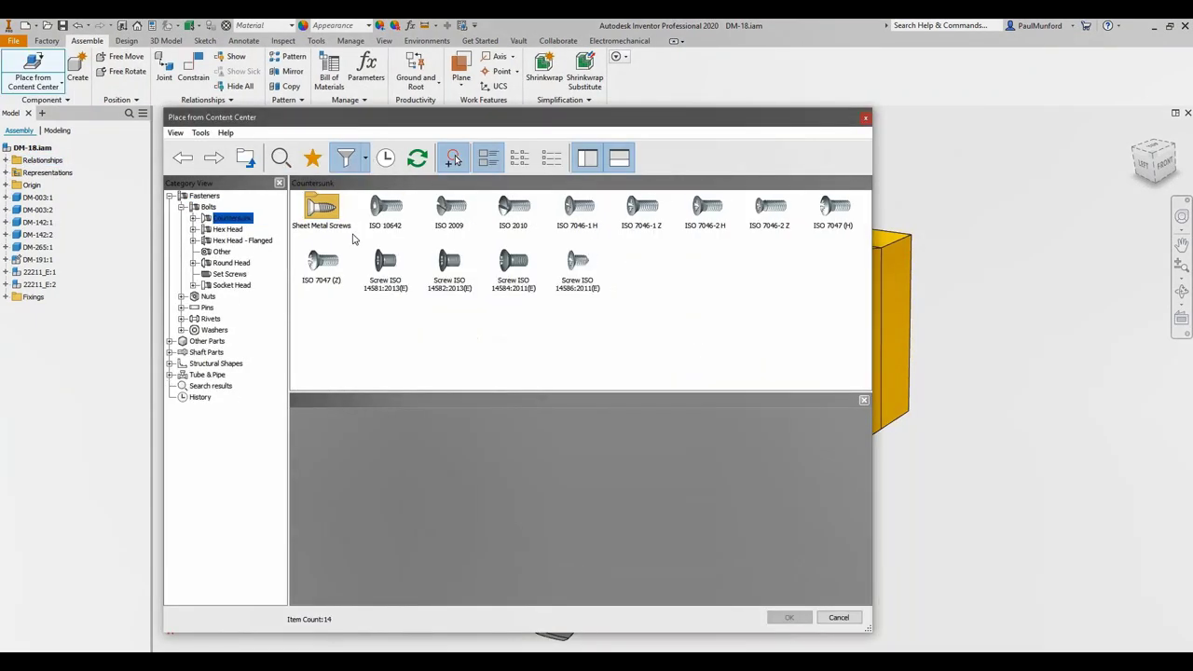
left_click(322, 263)
left_click(778, 619)
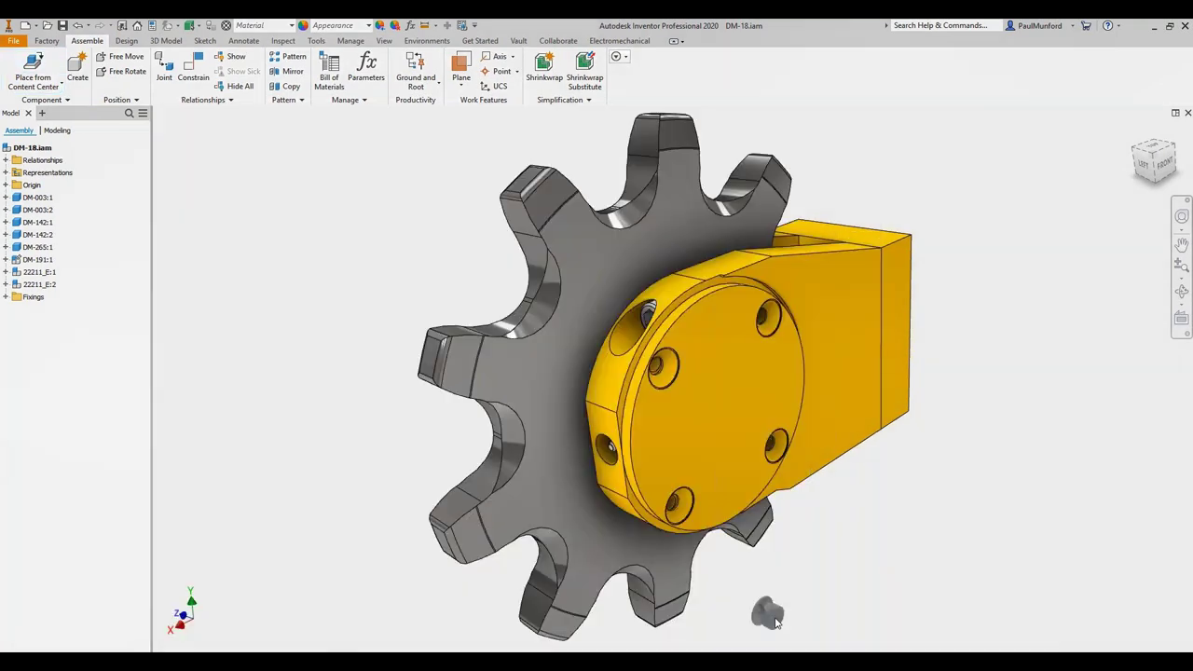
- Drop the bolt into the lower hole and populate all four housing holes
left_click(679, 504)
left_click(791, 510)
left_click(825, 509)
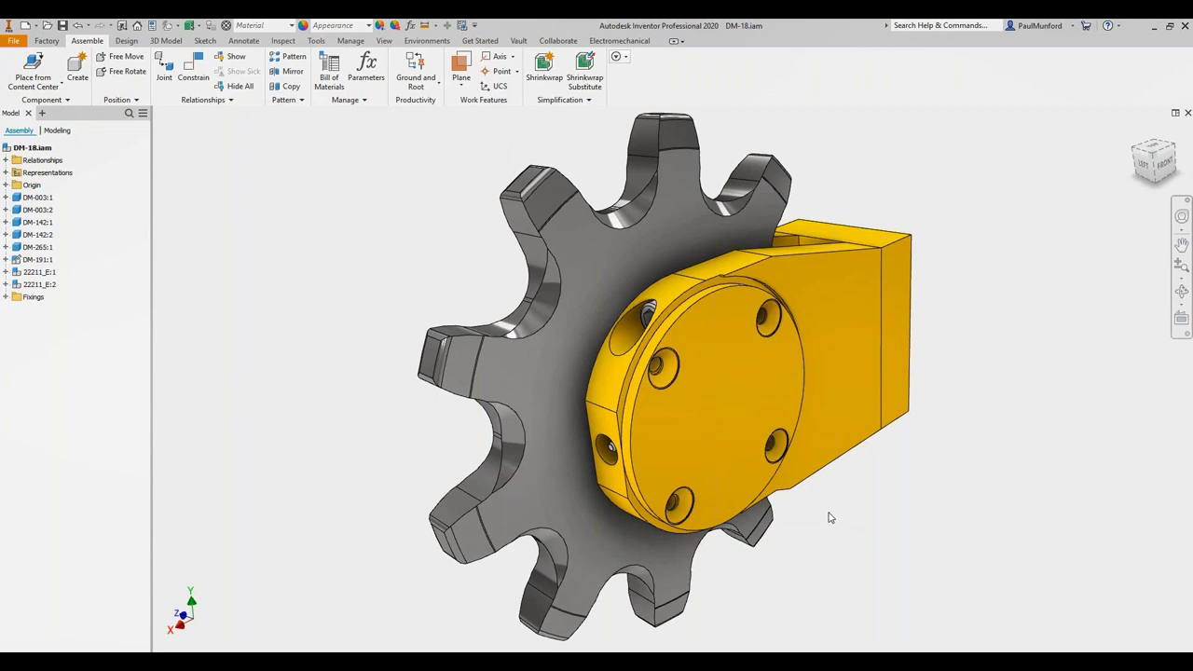
- Replace the placed bolts with ISO 10642 bolts from Content Center
right_click(776, 449)
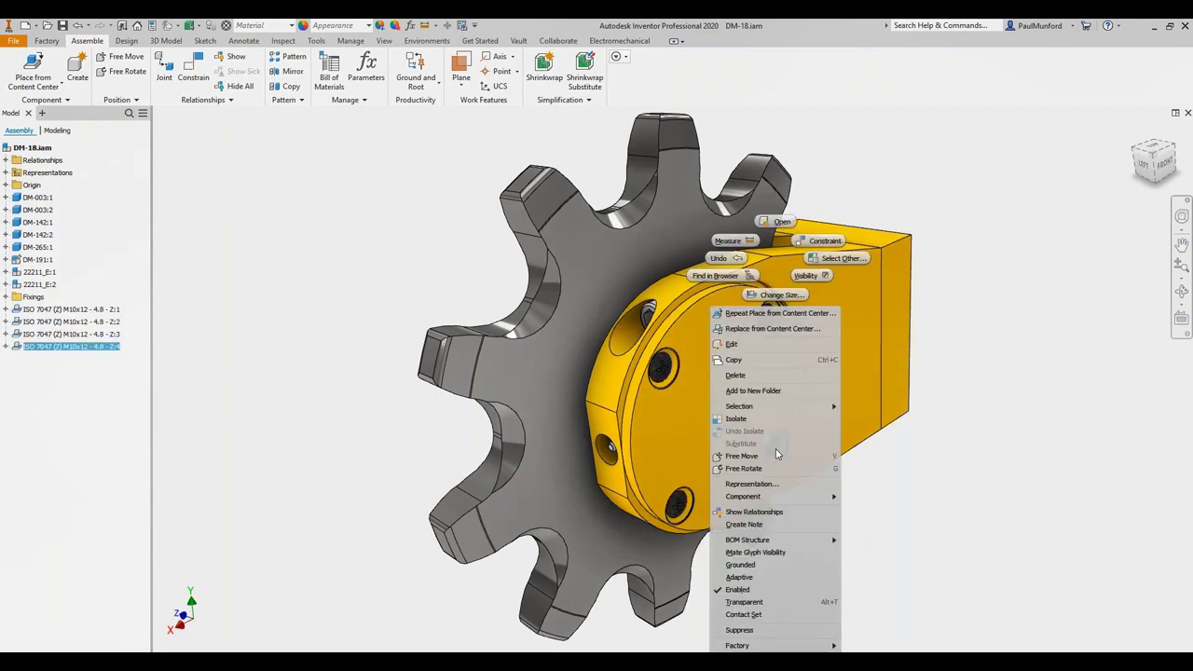
left_click(811, 329)
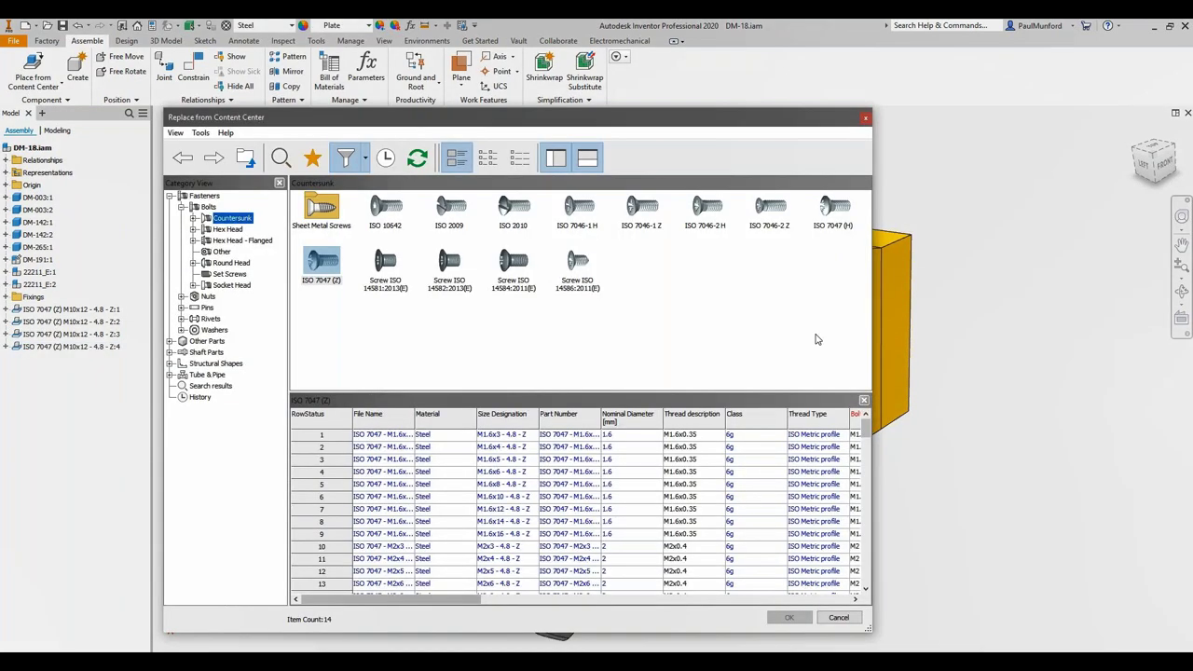
double_click(386, 211)
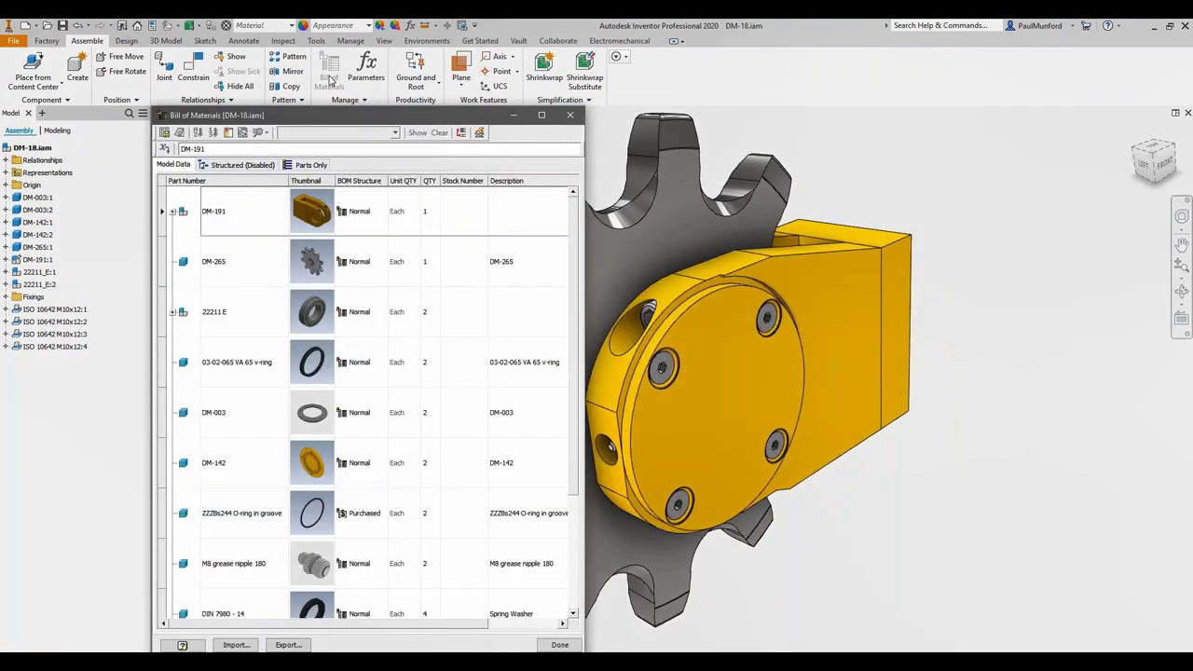
scroll(550, 244, "down", 3)
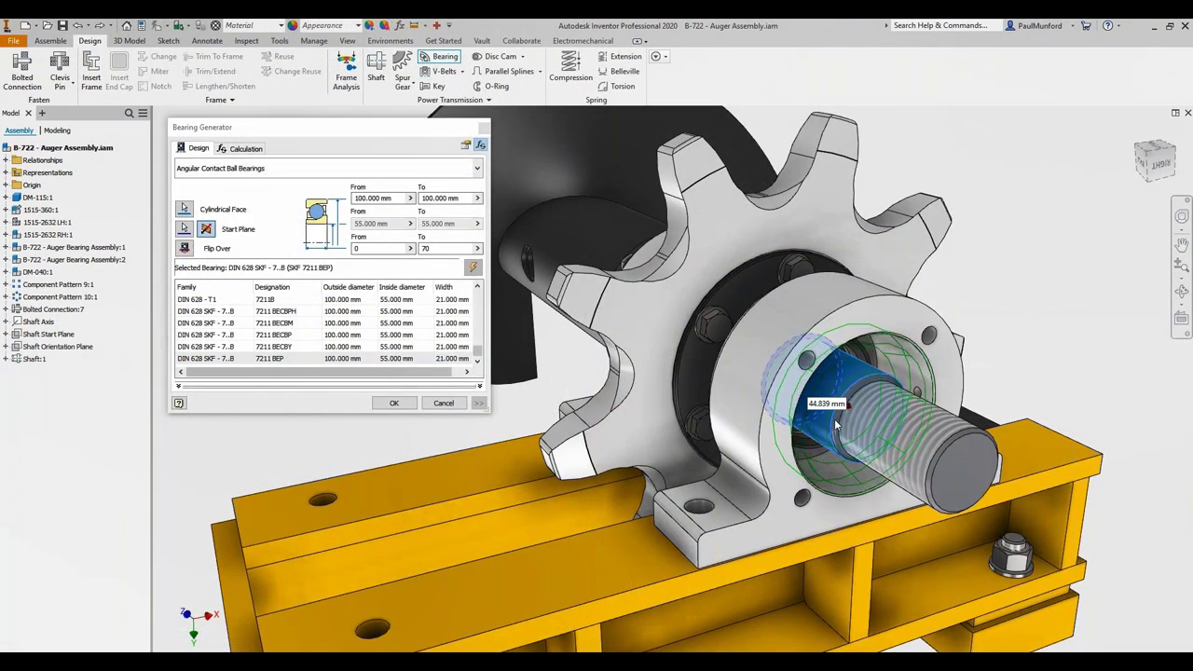
- Insert a bearing, fill all patterned holes with bolts, and add a square frame member
left_click(394, 403)
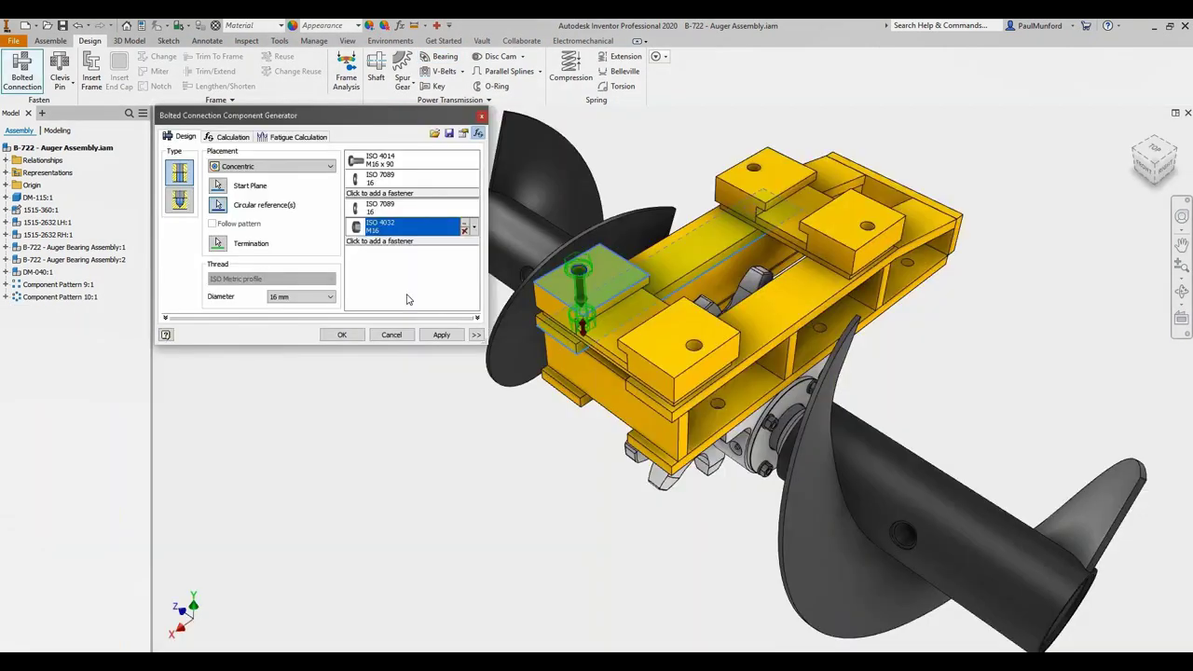
left_click(213, 224)
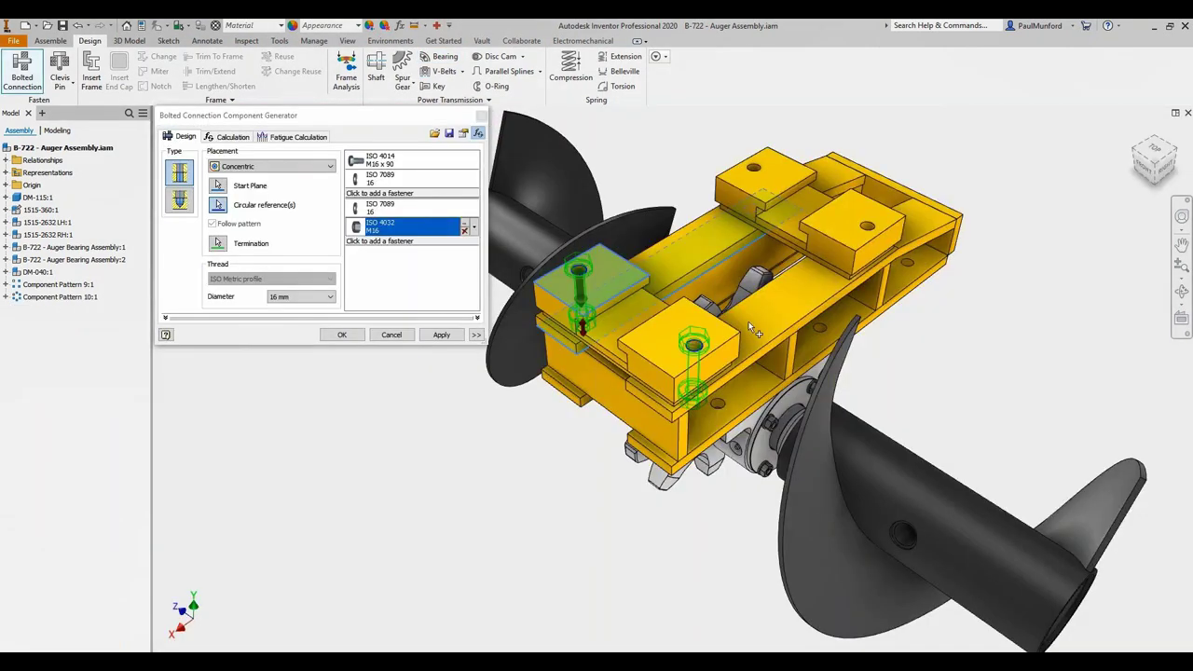
left_click(342, 334)
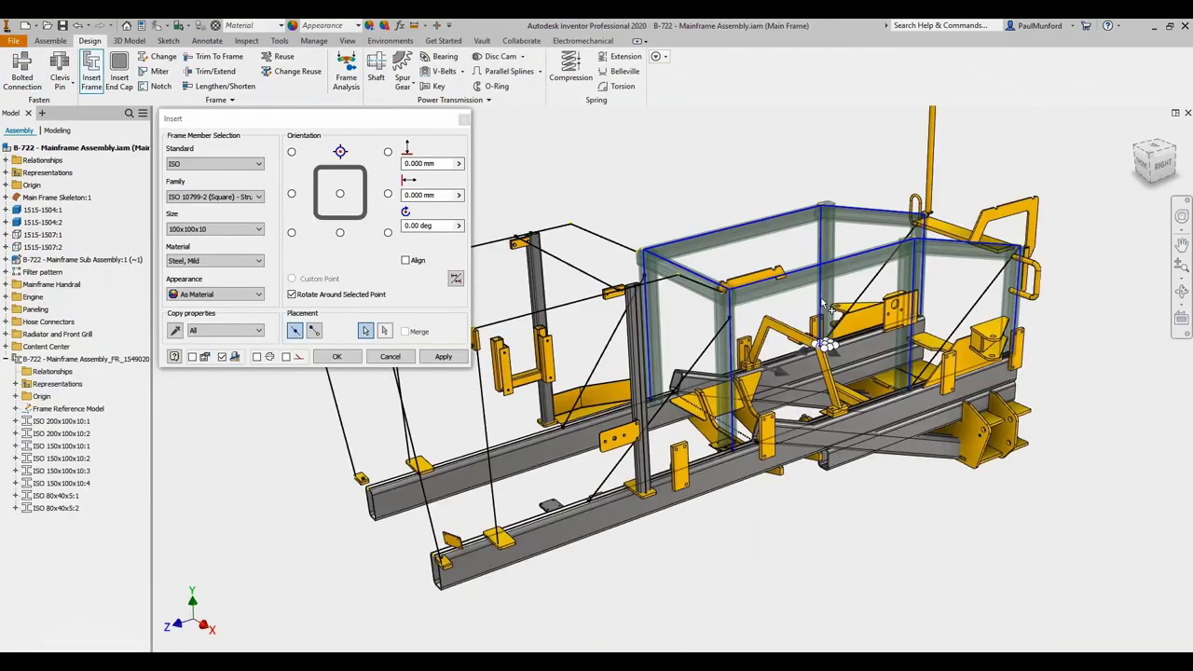
left_click(454, 359)
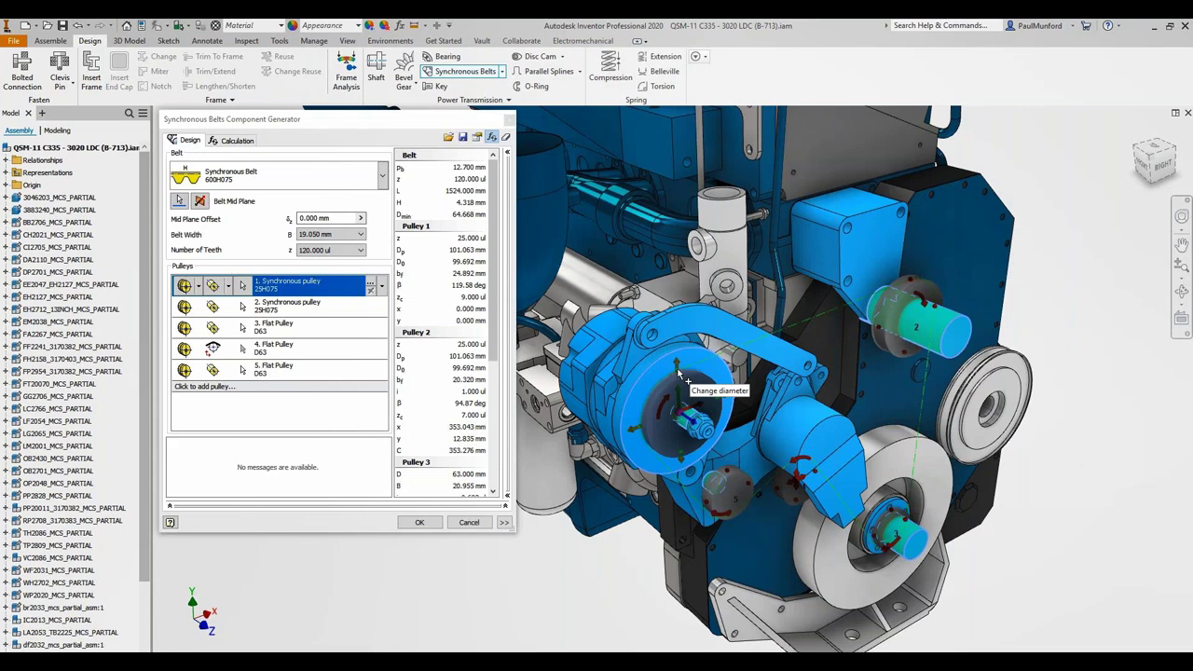
- Enlarge pulley 1 to 36 teeth and flat pulley 3 to 140 mm diameter
left_click_drag(680, 374, 855, 375)
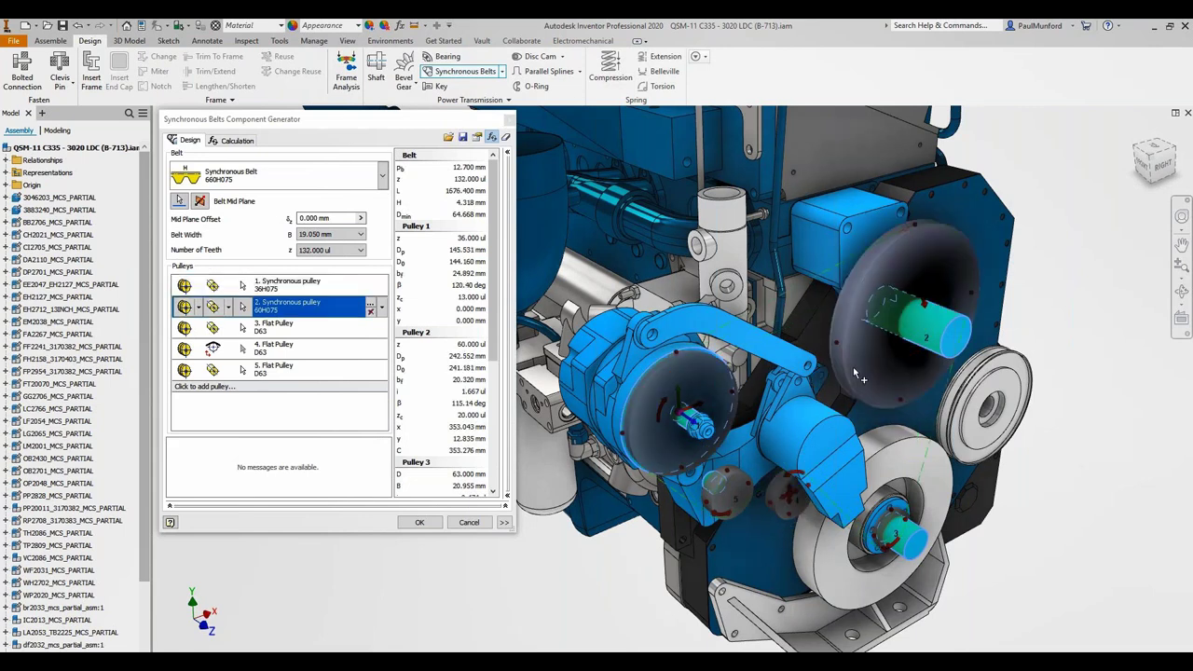
left_click_drag(893, 511, 895, 474)
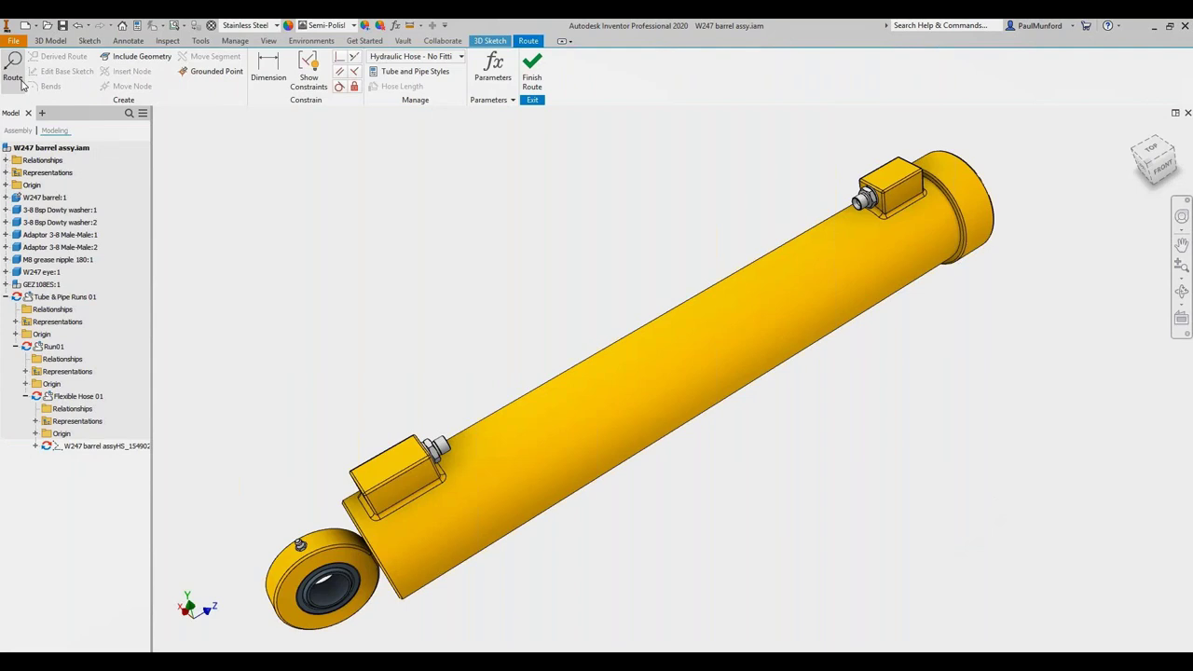
left_click(21, 80)
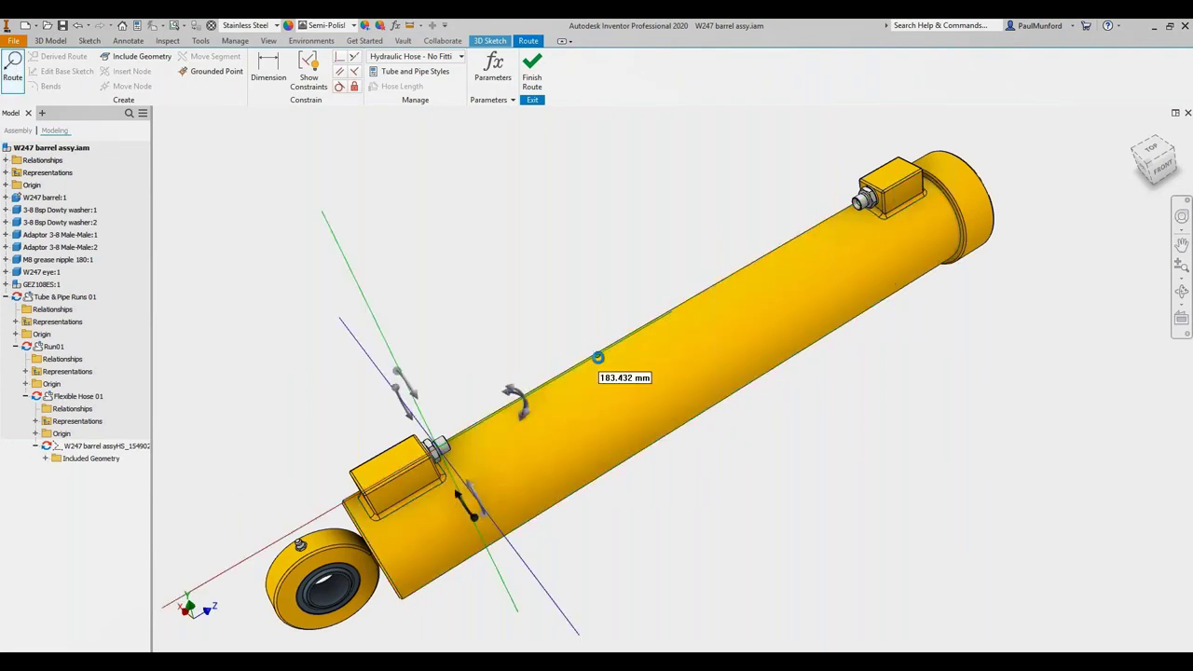
- Route a hose from the cylinder to the upper fitting, finish it, and populate it
left_click(597, 354)
left_click(856, 200)
right_click(872, 193)
left_click(909, 214)
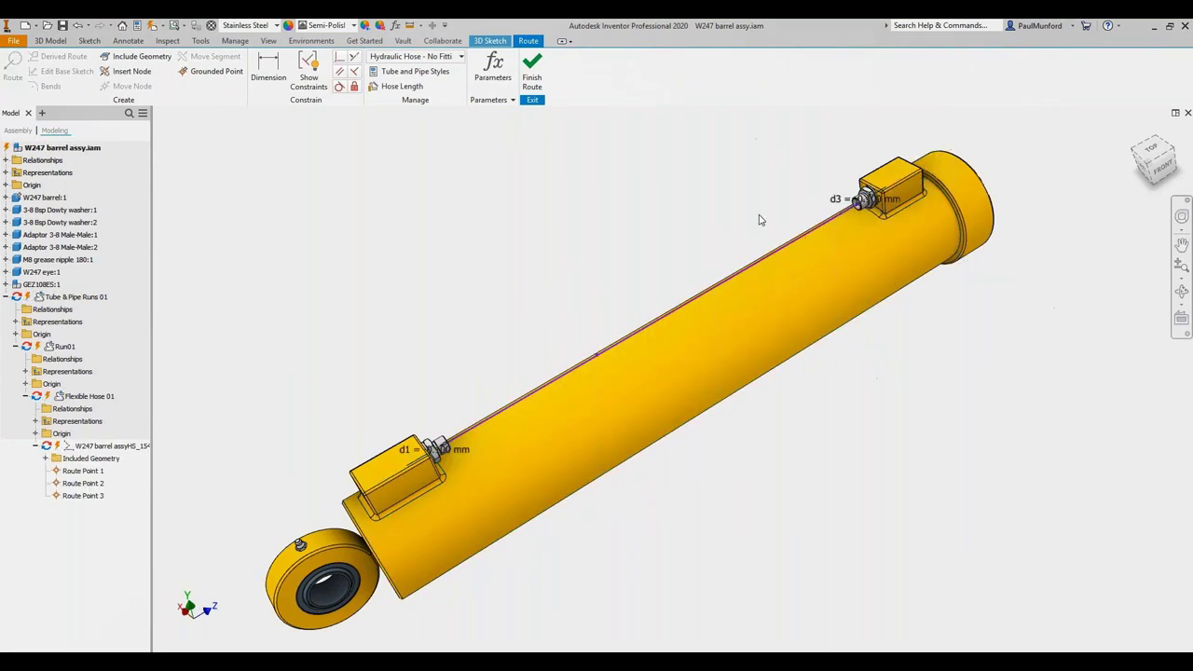
left_click(532, 70)
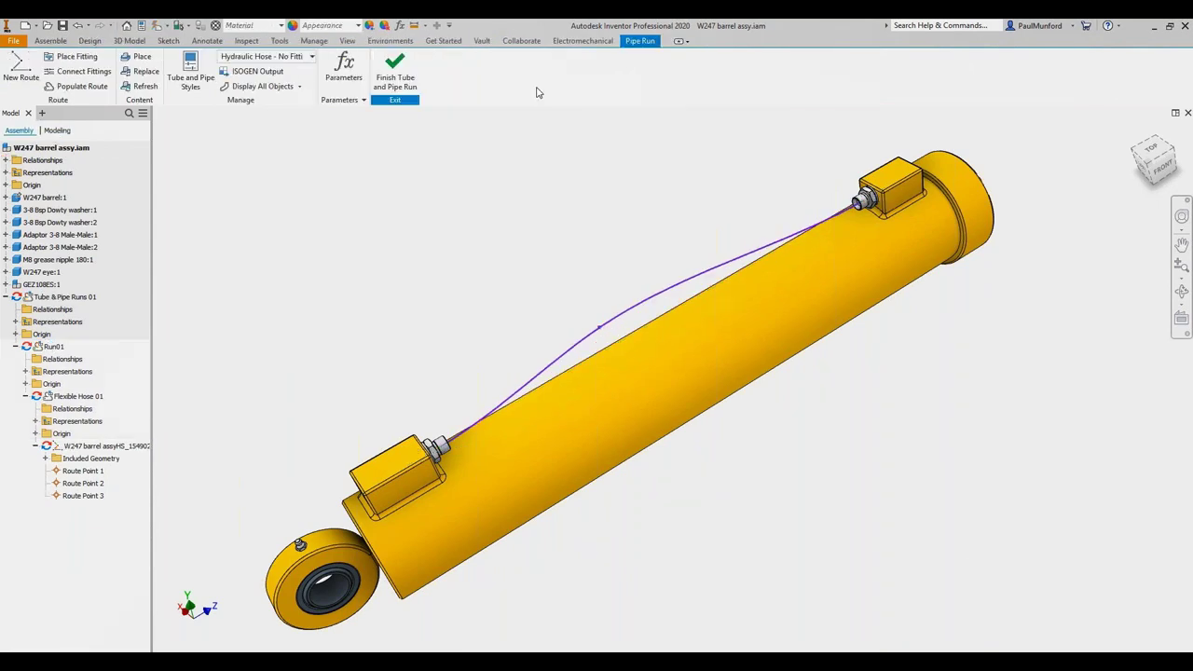
left_click(82, 86)
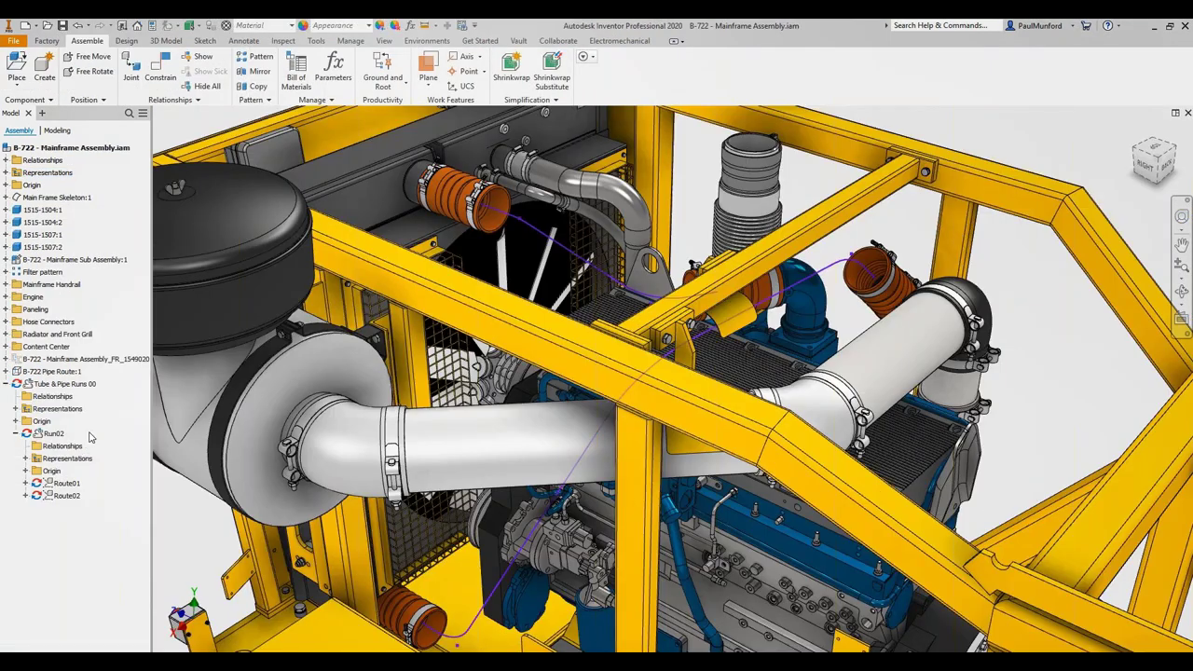
- Edit the Run02 pipe run and populate both routes with pipe
right_click(91, 436)
left_click(82, 298)
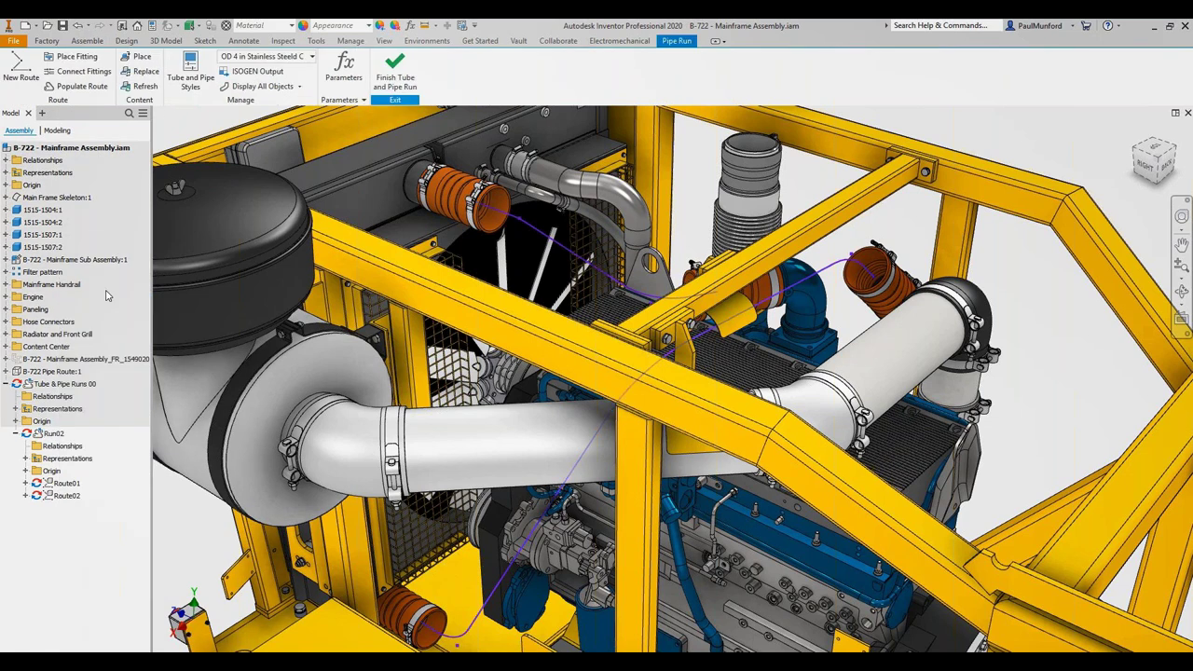
left_click(82, 85)
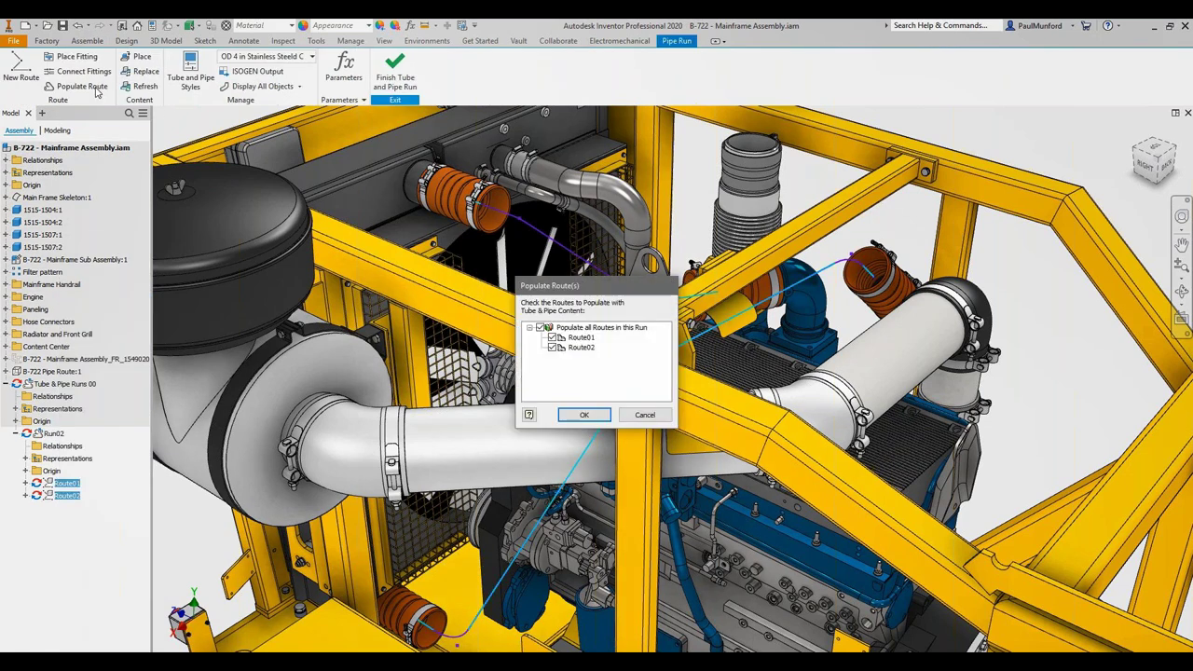
left_click(563, 416)
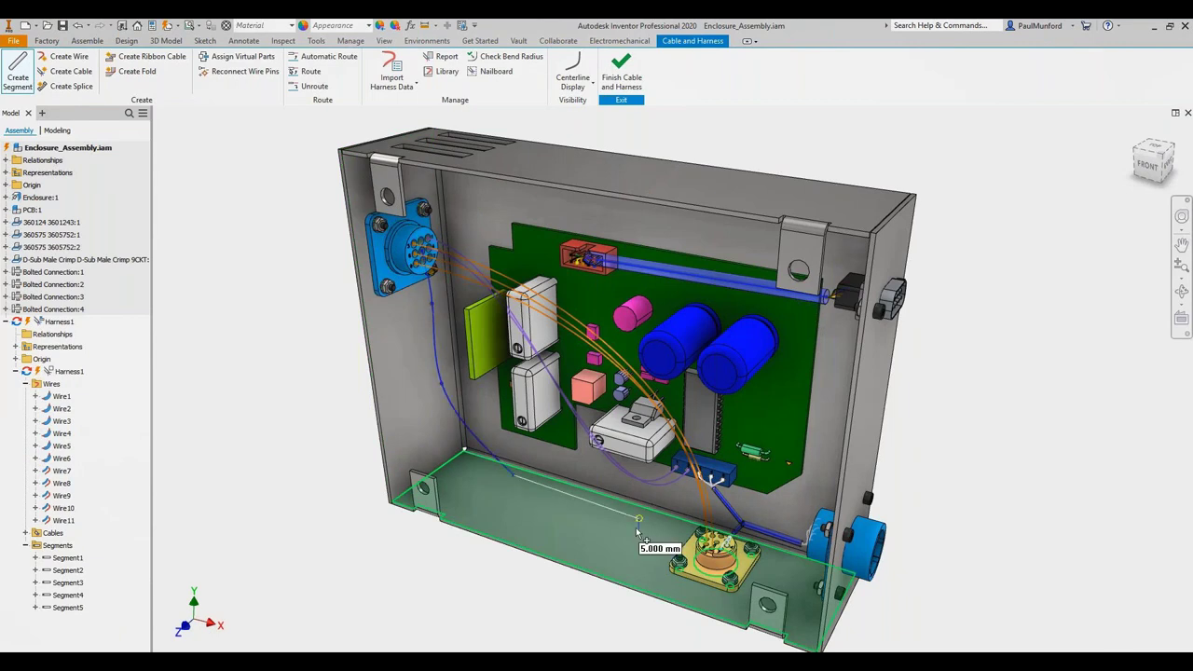
- Add a harness segment from the floor to the connector and auto-route all unrouted wires
left_click(636, 528)
right_click(779, 486)
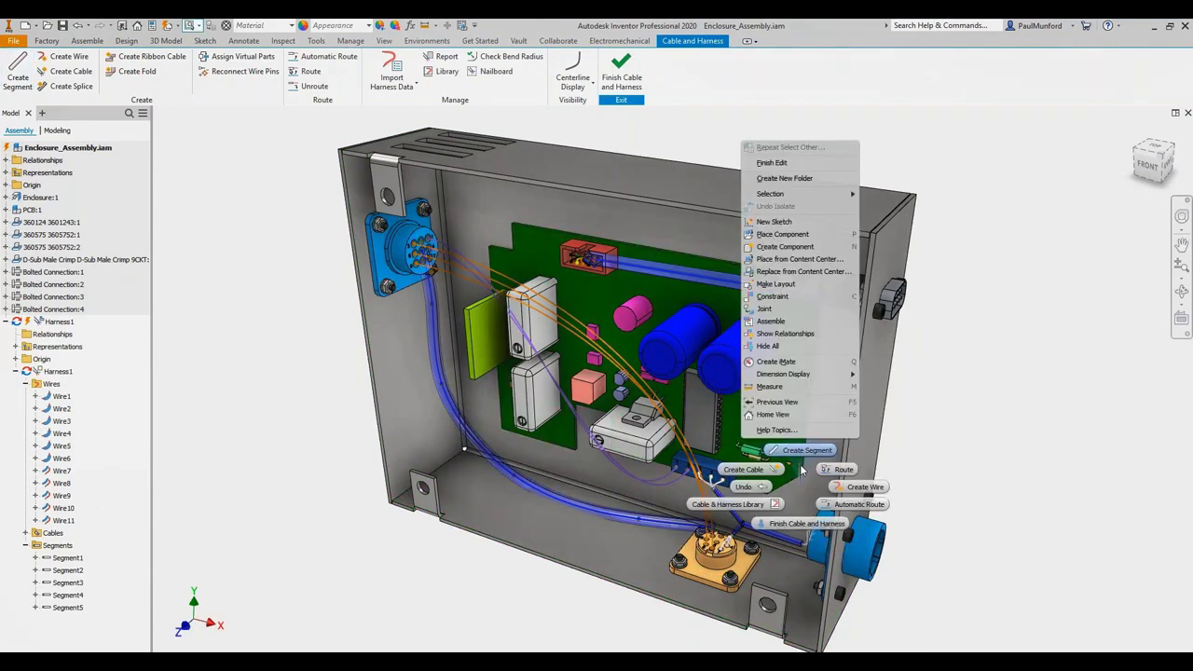
left_click(641, 522)
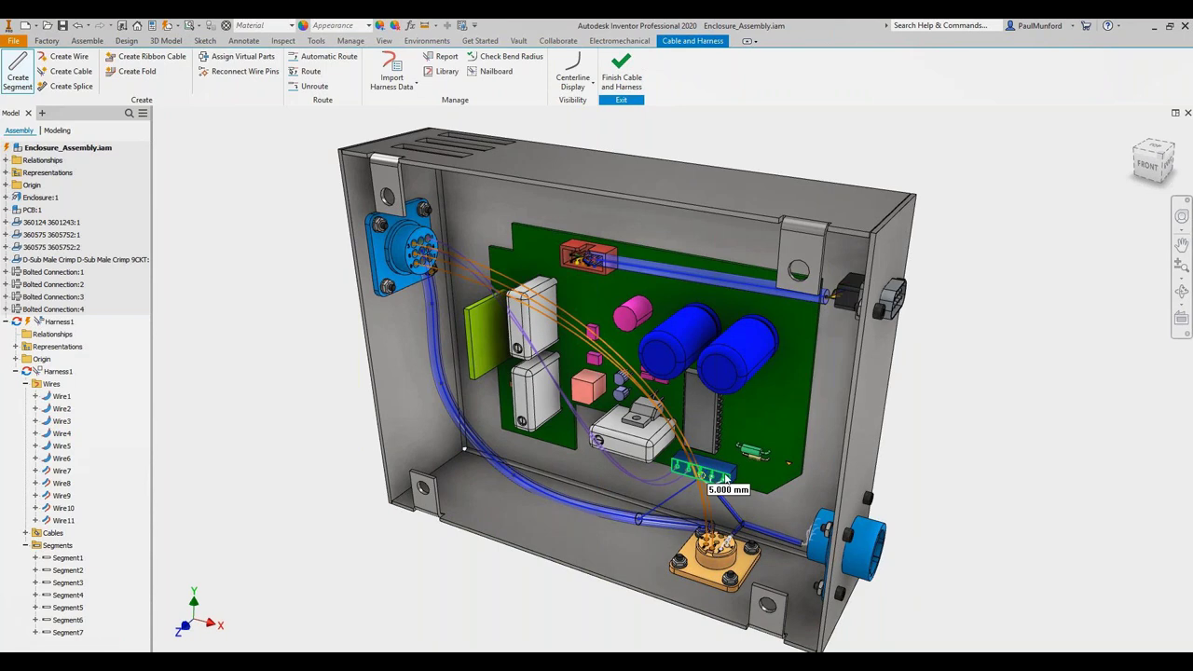
left_click(727, 478)
left_click(323, 56)
left_click(255, 139)
left_click(211, 179)
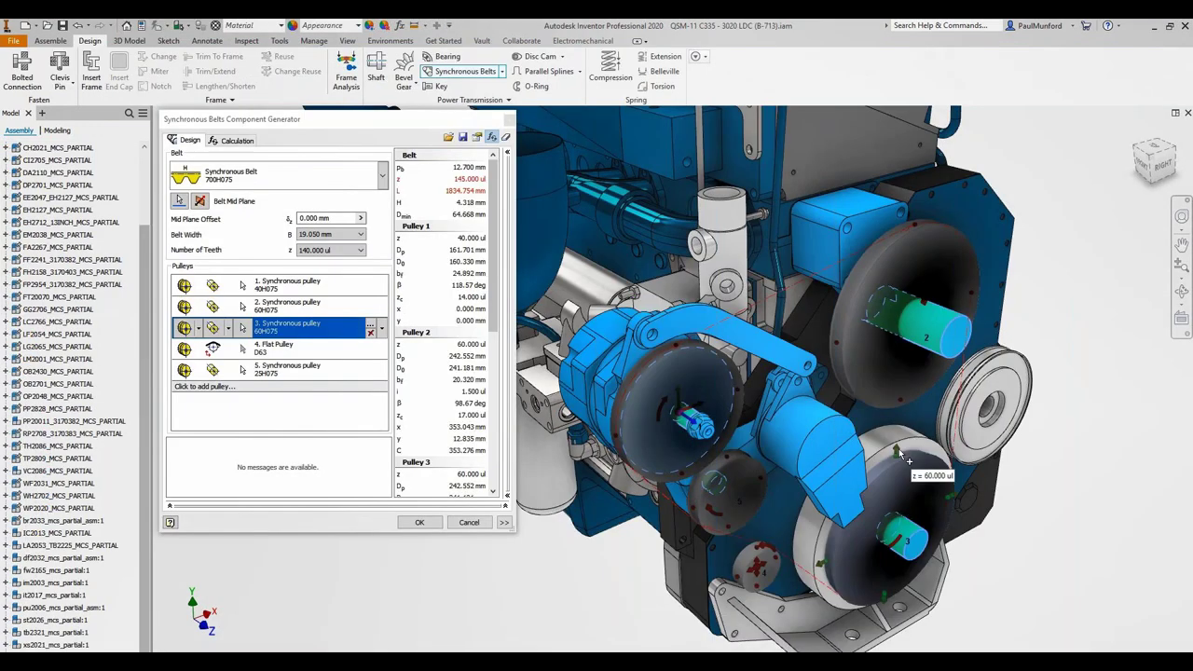
- Raise flat idler pulley 5, set Mid Plane Offset 12.5, and create the belt drive
left_click(727, 487)
left_click_drag(762, 572, 788, 458)
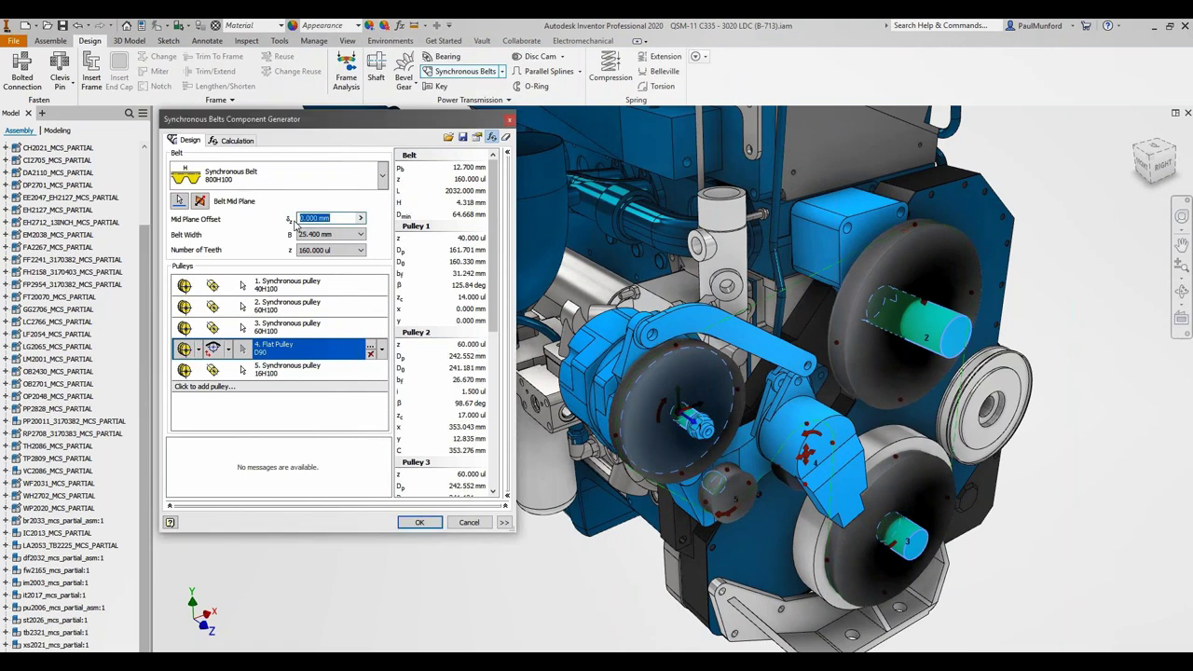
type("12.5")
left_click(419, 523)
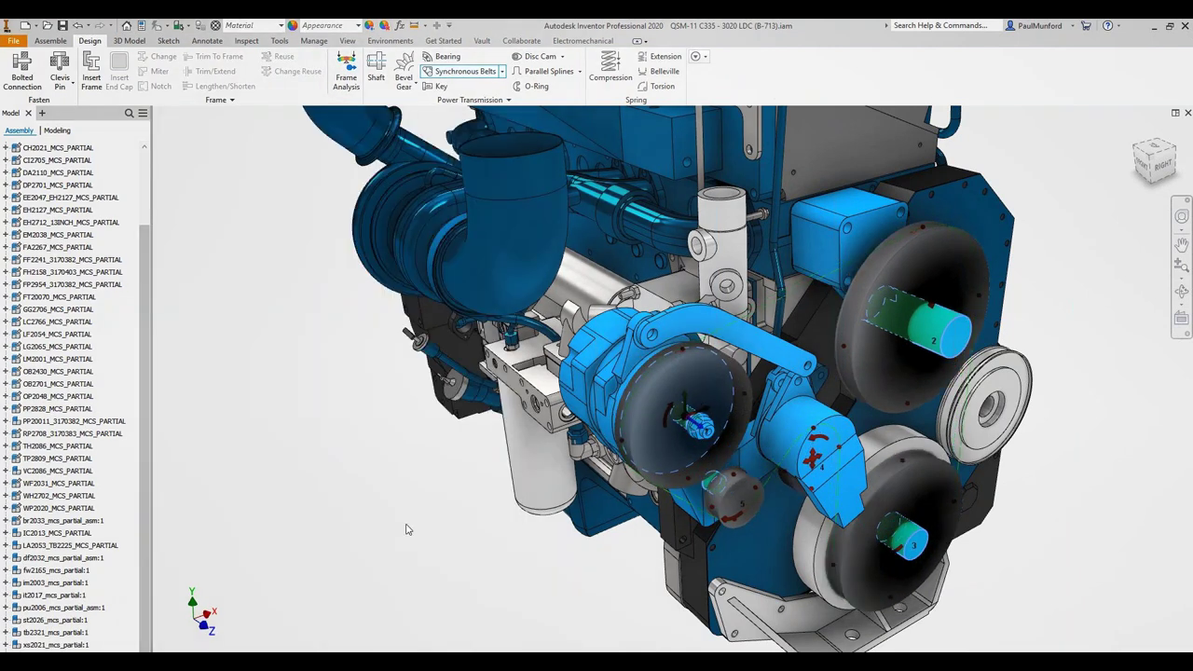